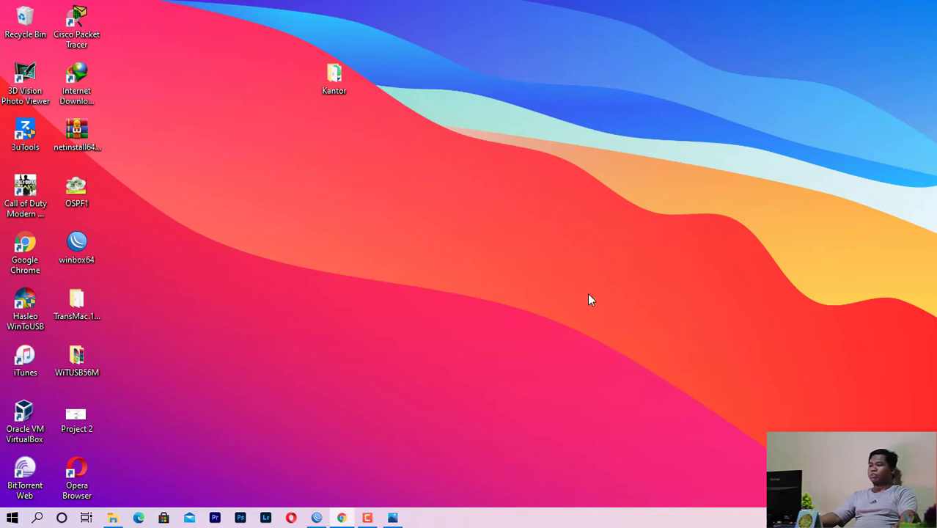
Review the network topology diagrams 3.PNG and 2.PNG in Photos, and minimize the viewer
click(393, 517)
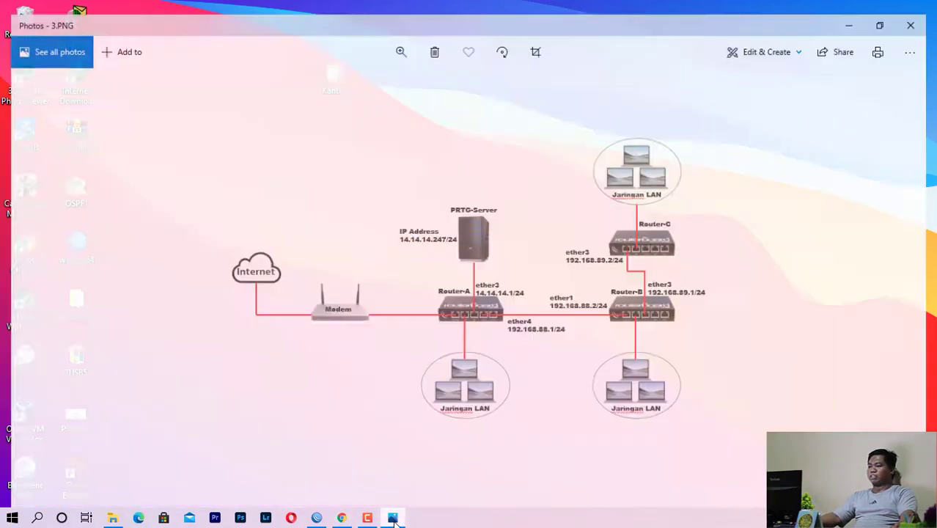
click(37, 274)
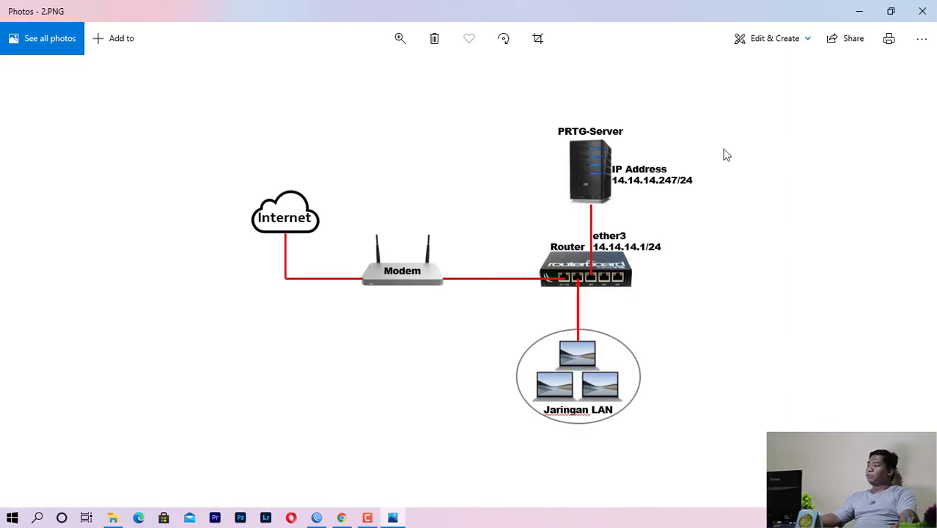
click(858, 11)
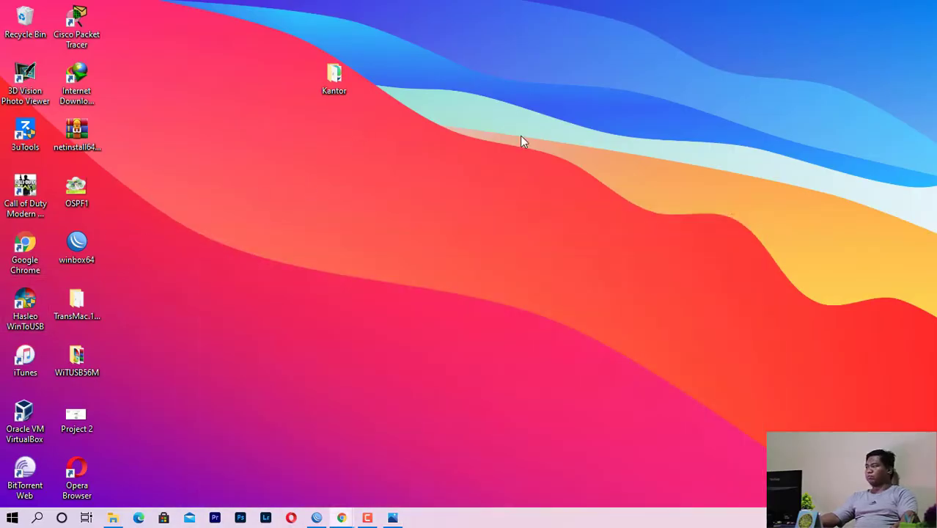
Switch to Chrome and search Google for "prtg"
drag(936, 19, 378, 21)
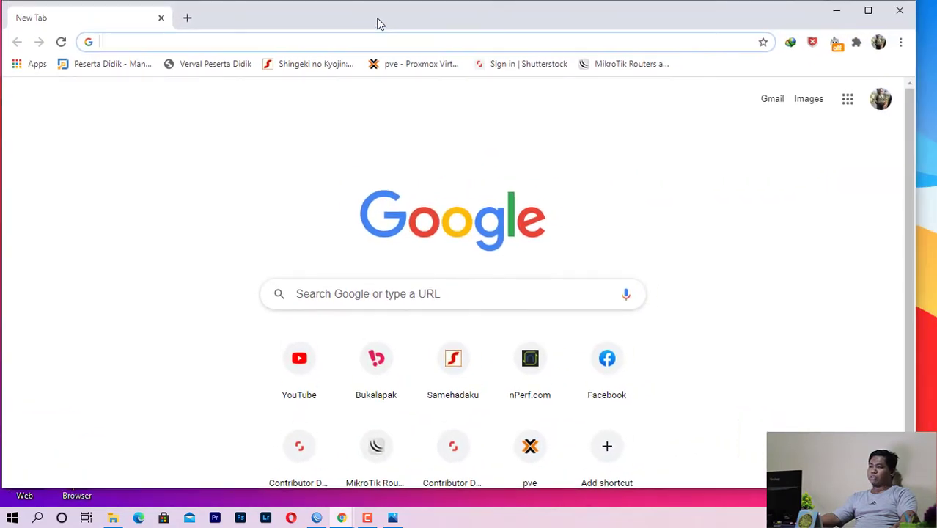
click(388, 40)
text(p)
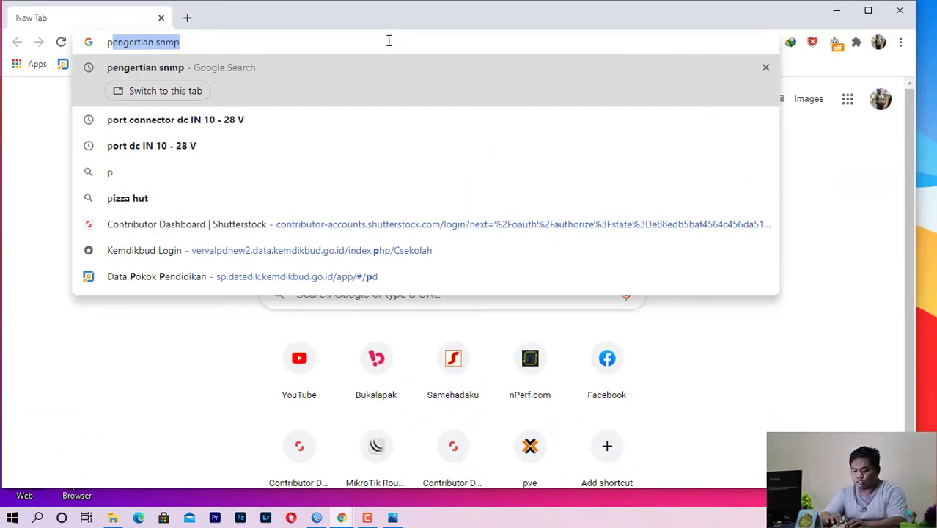
text(rt)
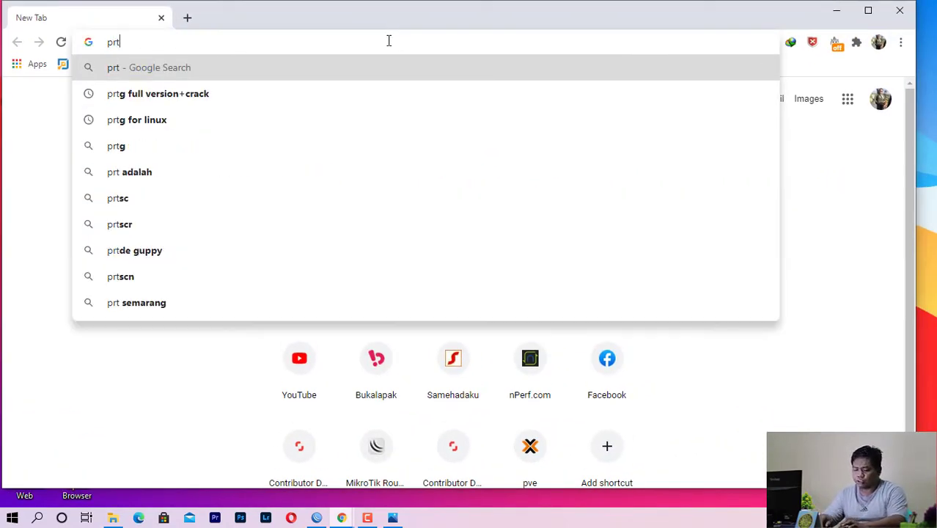
text(g)
key(Return)
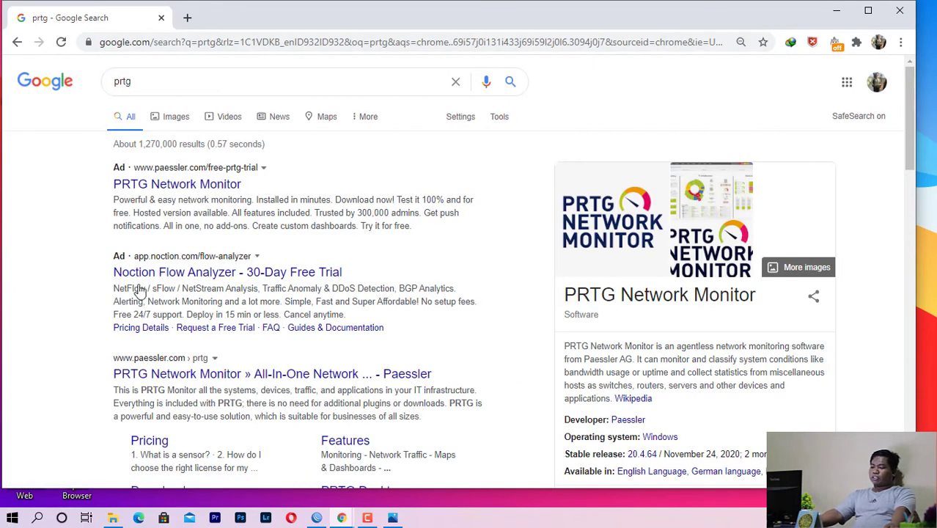
Open Paessler's PRTG Network Monitor page from the search results and request the free download
scroll(293, 322, down, 2)
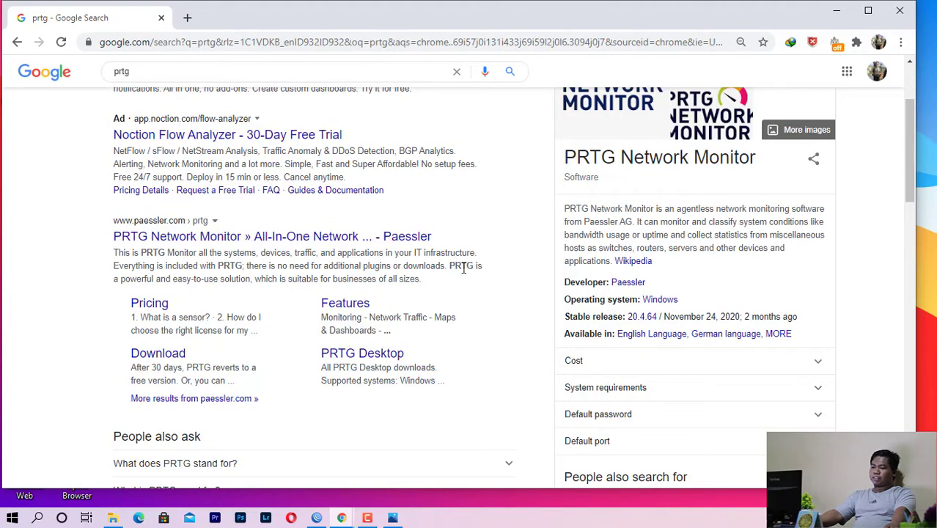
scroll(410, 286, up, 2)
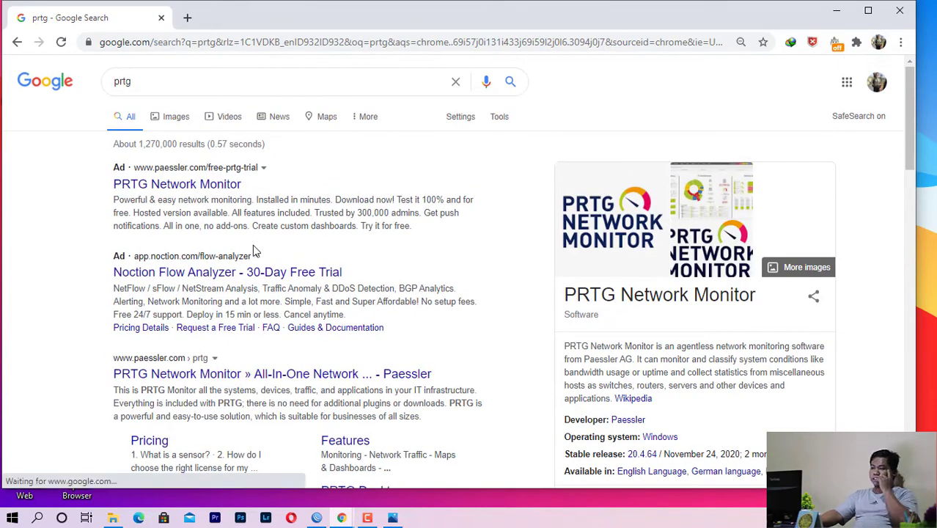
scroll(183, 249, down, 2)
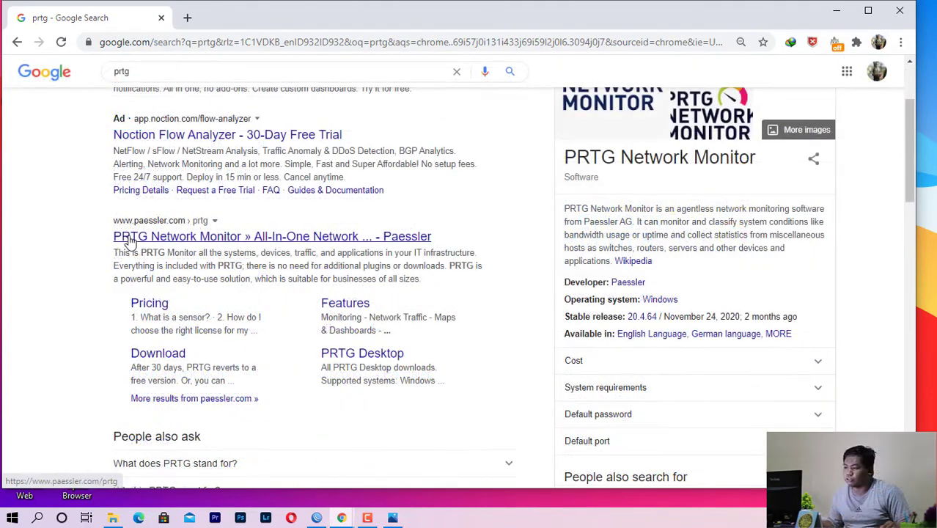
click(181, 240)
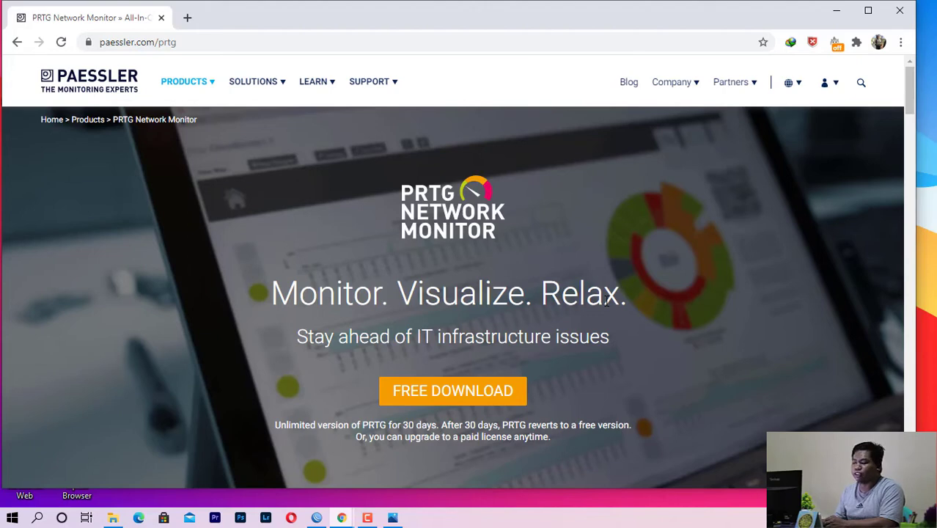
click(466, 397)
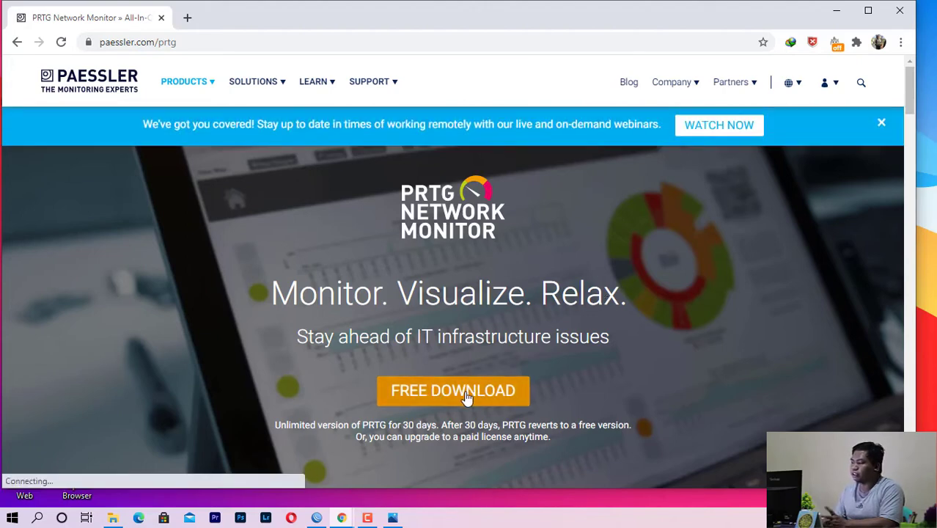
Select the whole license key on the download page and copy it
scroll(460, 383, down, 3)
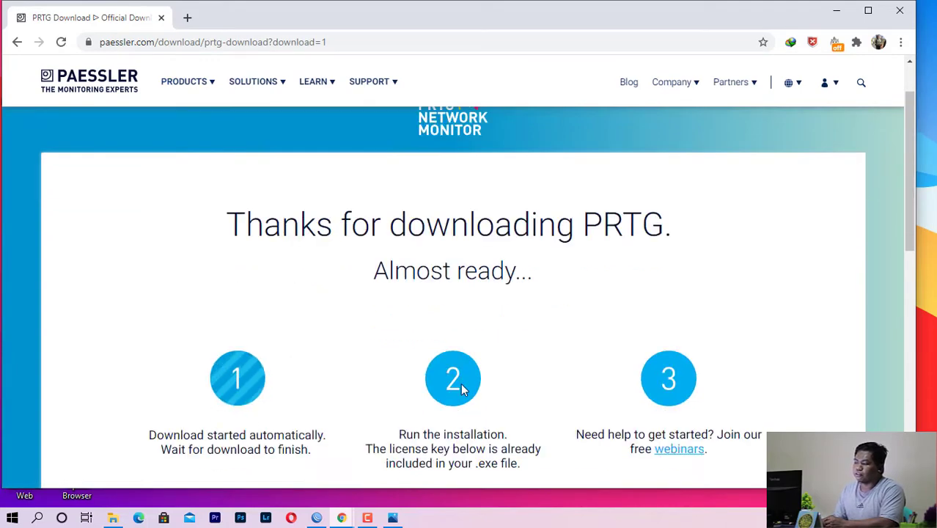
click(454, 396)
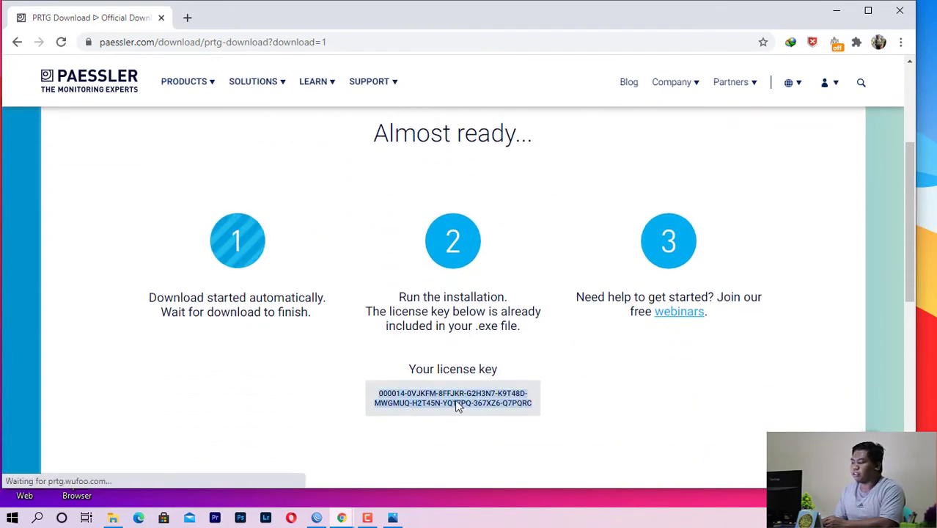
click(378, 397)
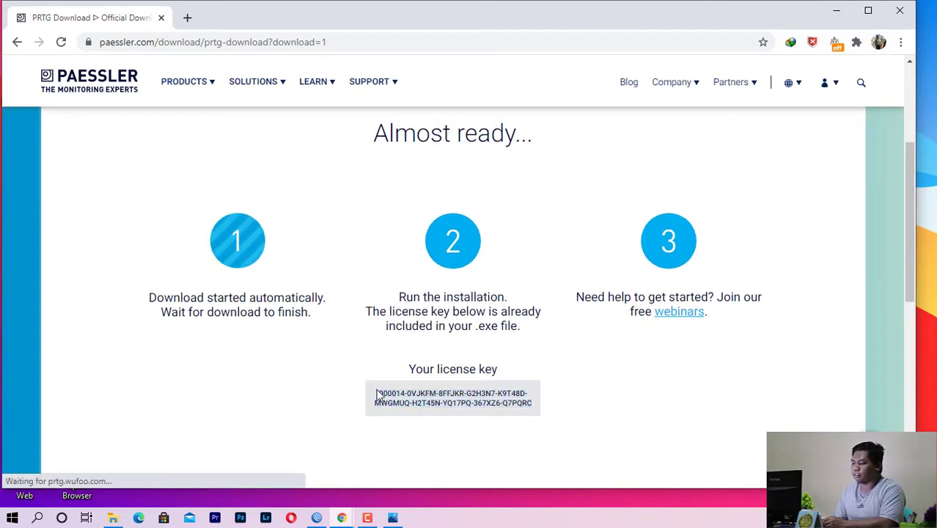
drag(378, 401, 536, 411)
right_click(535, 411)
click(534, 413)
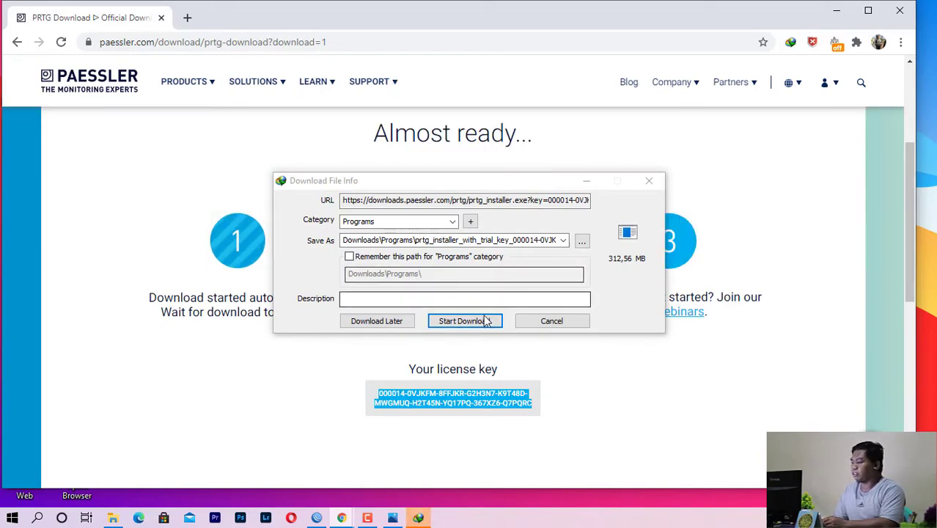
Download the PRTG installer and run it with English as the setup language
click(480, 325)
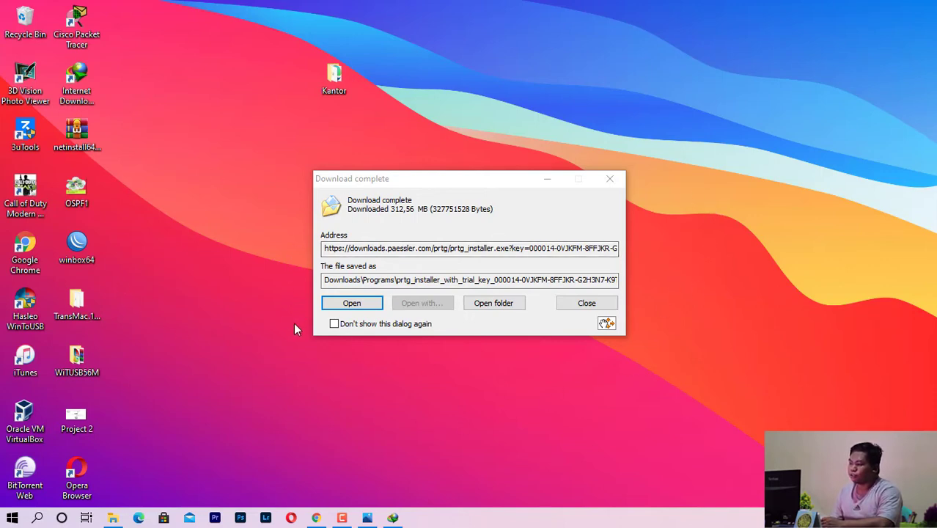
click(351, 303)
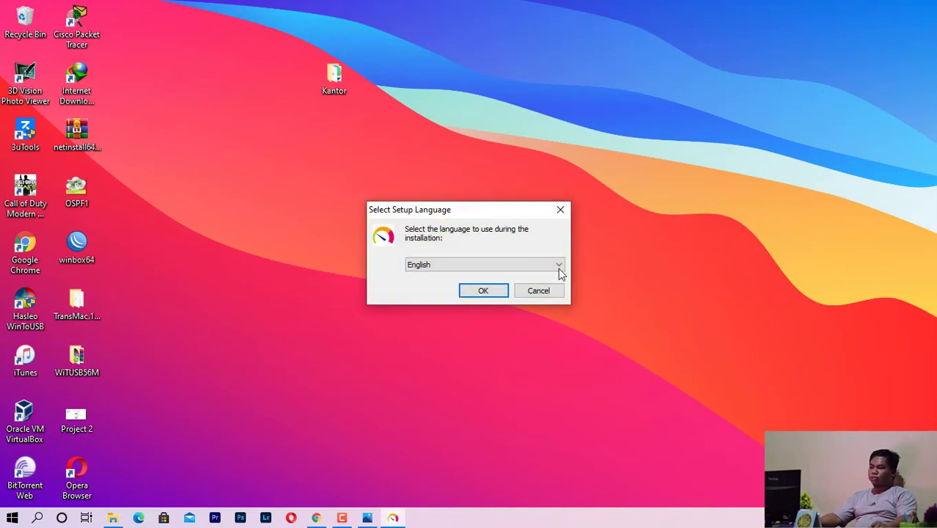
drag(478, 210, 466, 160)
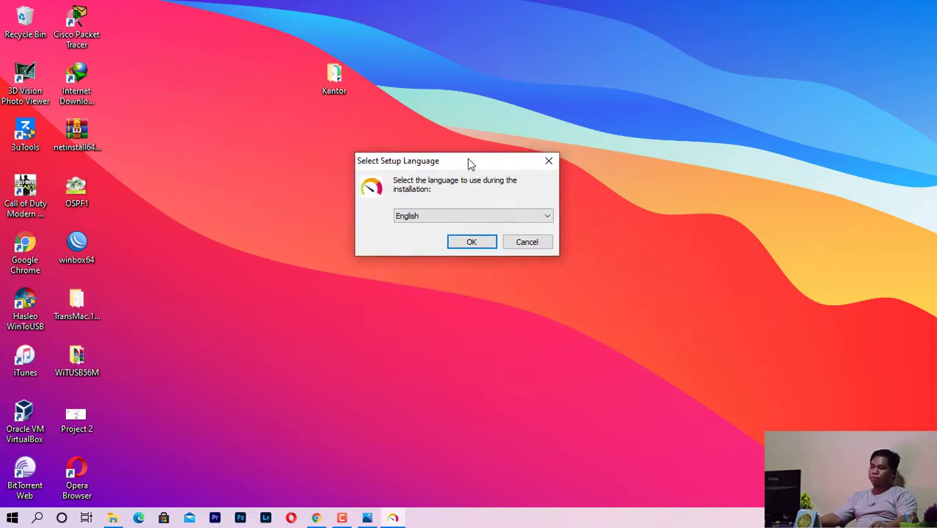
click(469, 213)
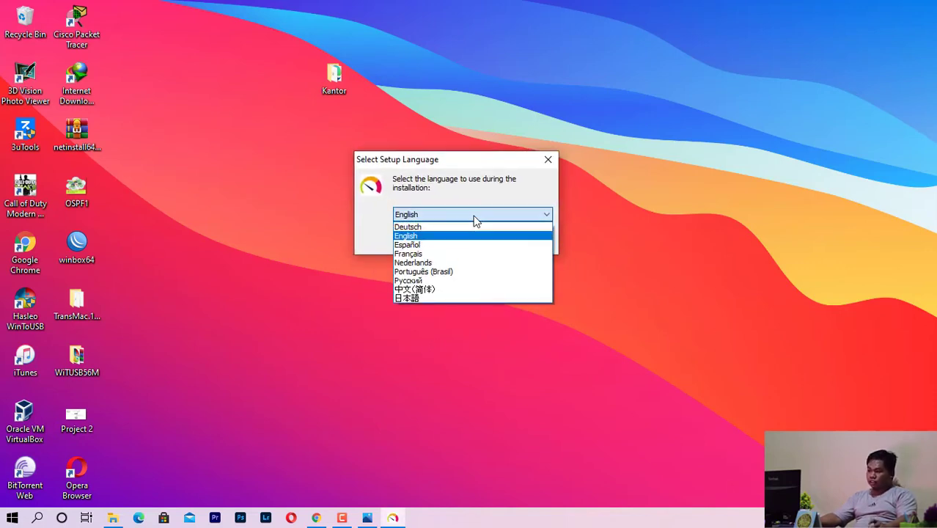
click(493, 187)
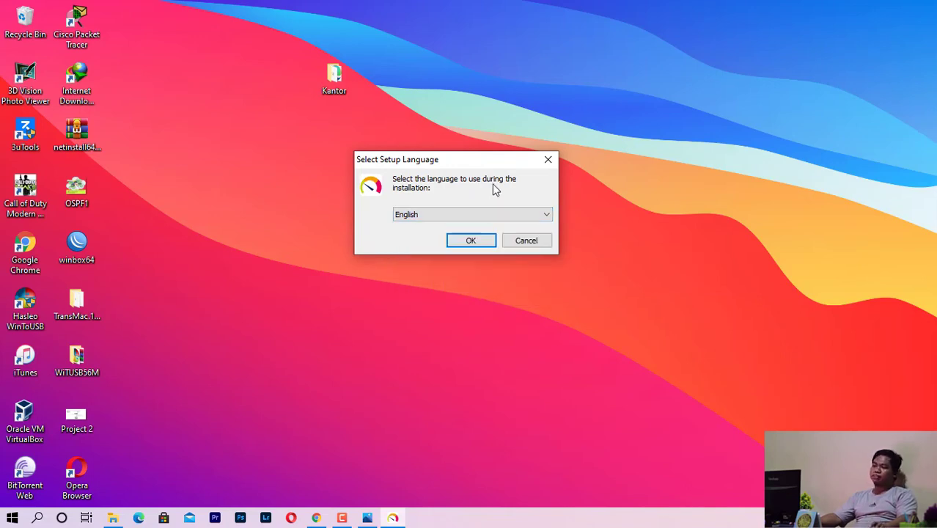
click(471, 241)
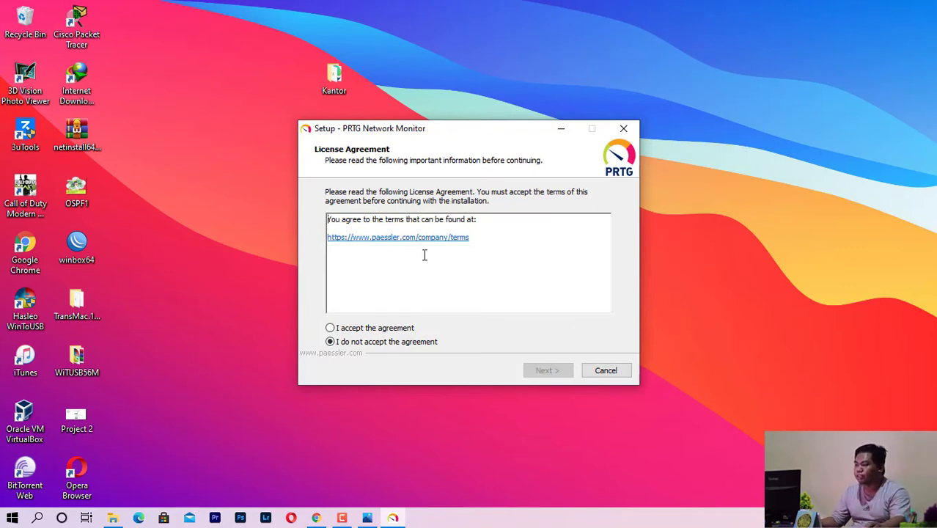
Accept the license agreement and submit the contact's e-mail address to continue the PRTG setup
click(330, 327)
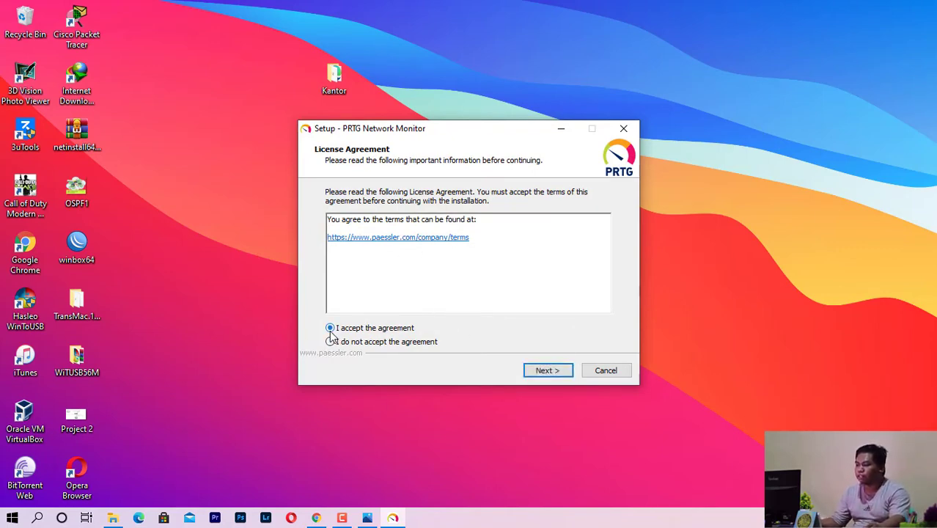
click(548, 371)
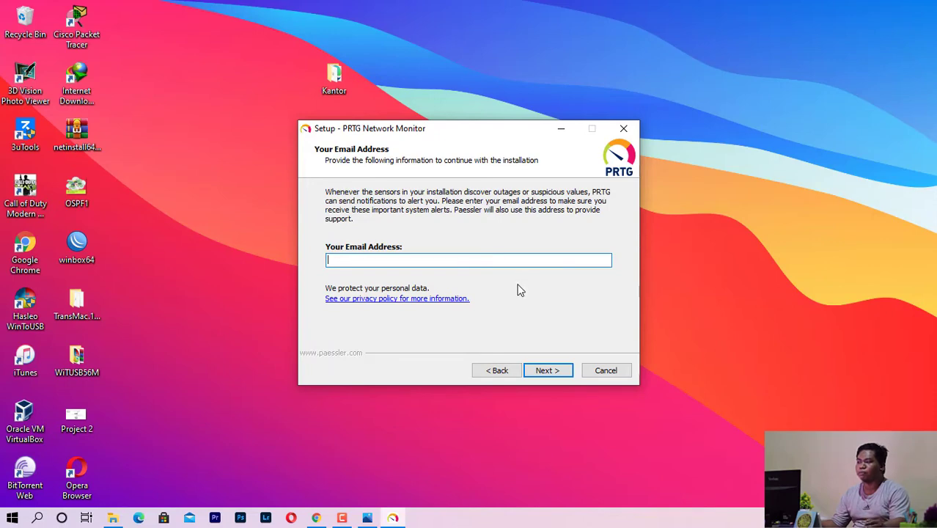
click(544, 370)
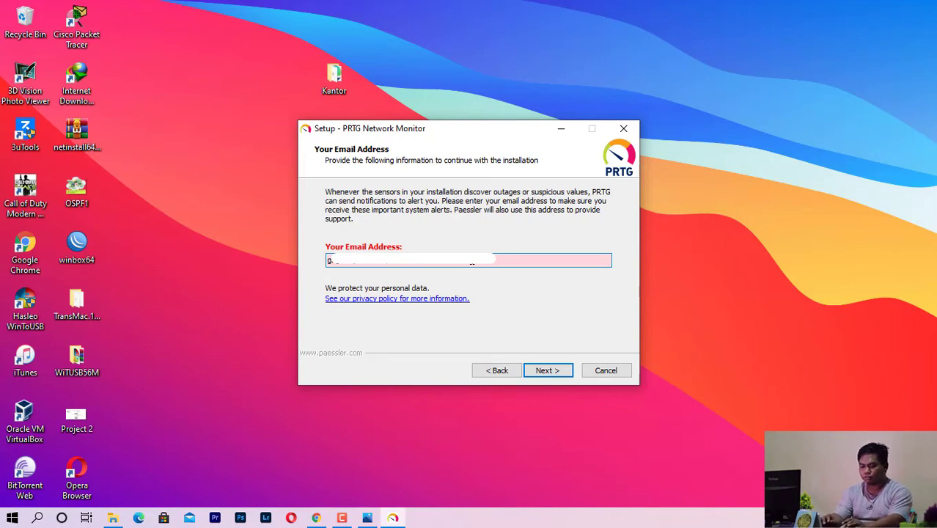
text(c)
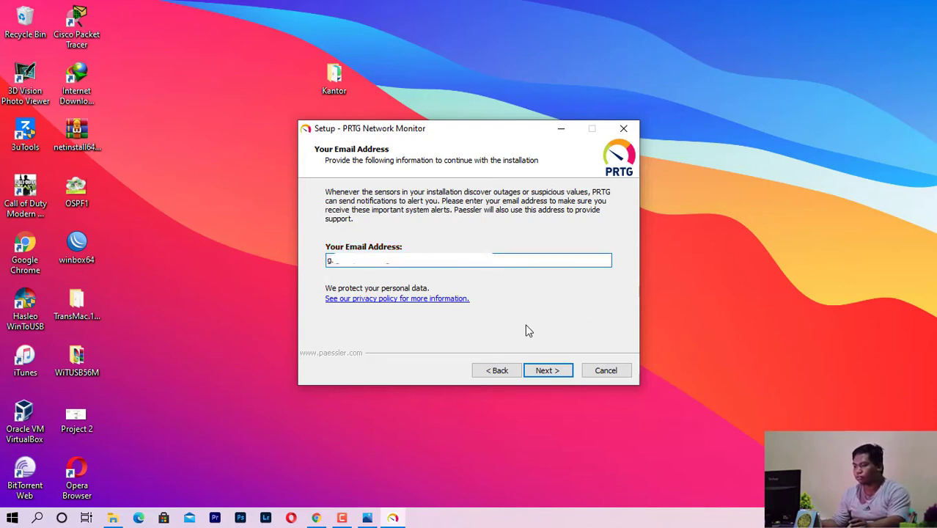
click(536, 366)
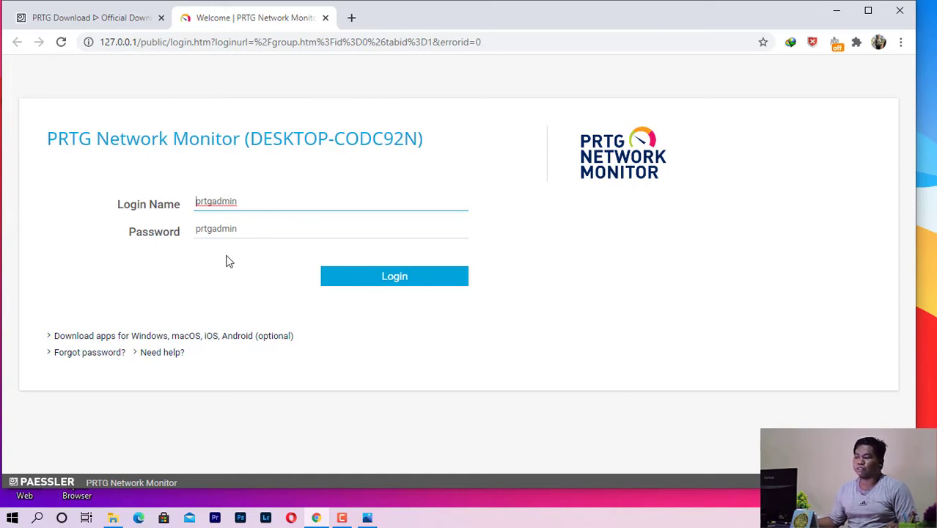
Log in to the PRTG web interface with the default account and begin the guided introduction, dismissing the browser's notification request
click(408, 287)
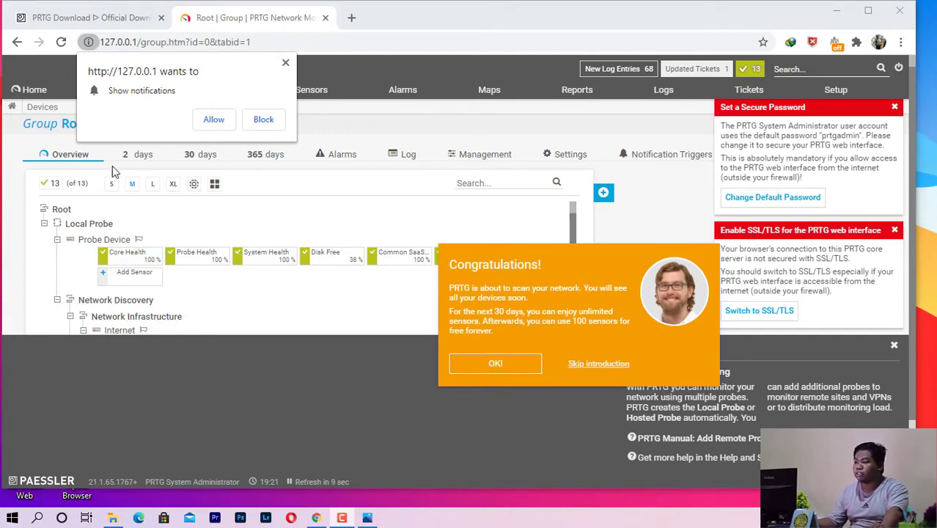
click(285, 63)
click(511, 364)
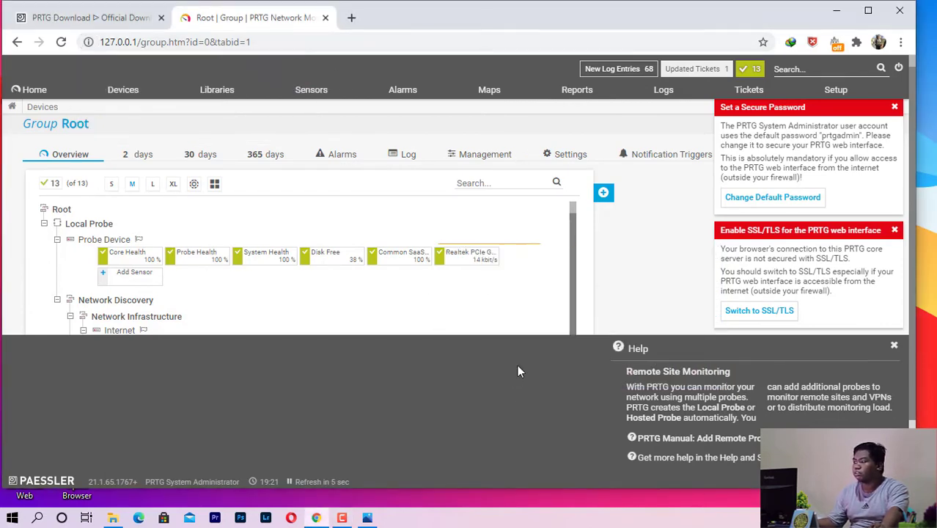
Look over the Root group's device tree and close the Help section about remote site monitoring
scroll(569, 292, down, 1)
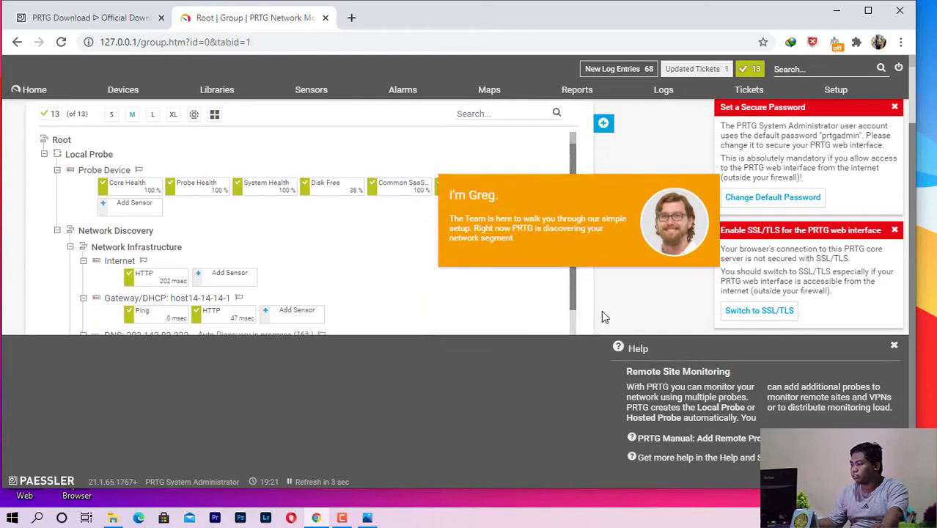
scroll(587, 281, up, 1)
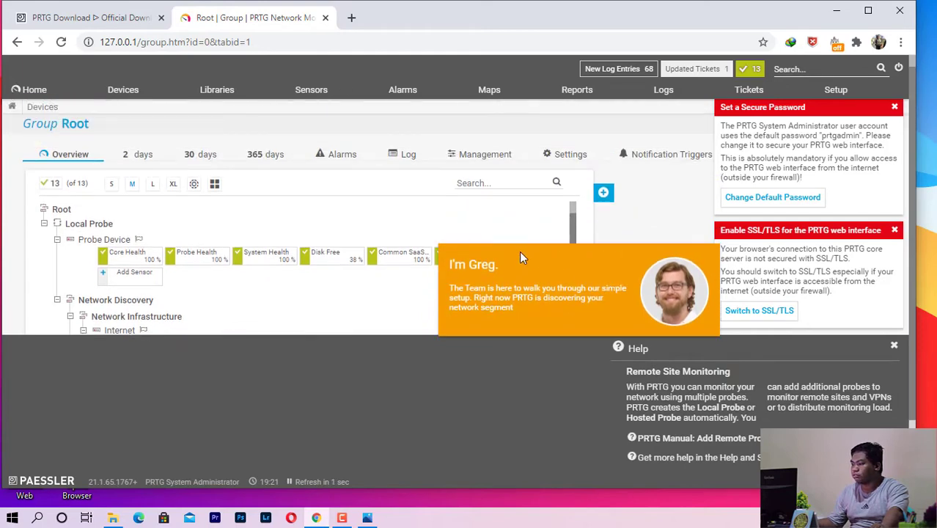
click(893, 345)
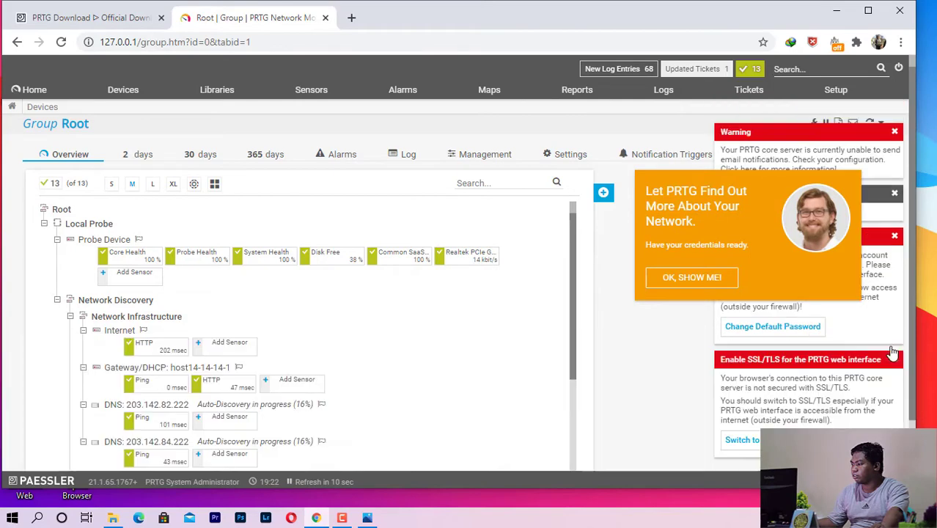
Follow the guide to the Root group's settings and pass its credentials stage without entering any credentials
click(676, 284)
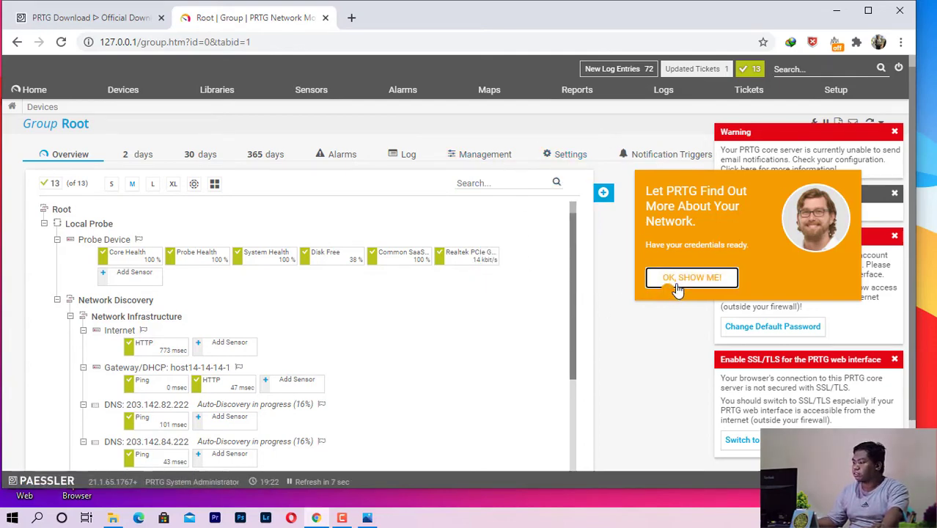
click(566, 157)
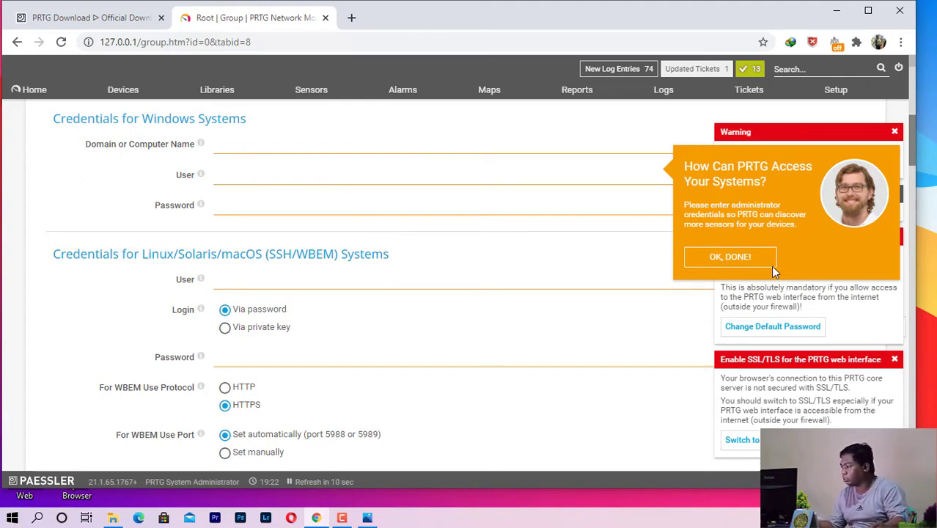
click(739, 261)
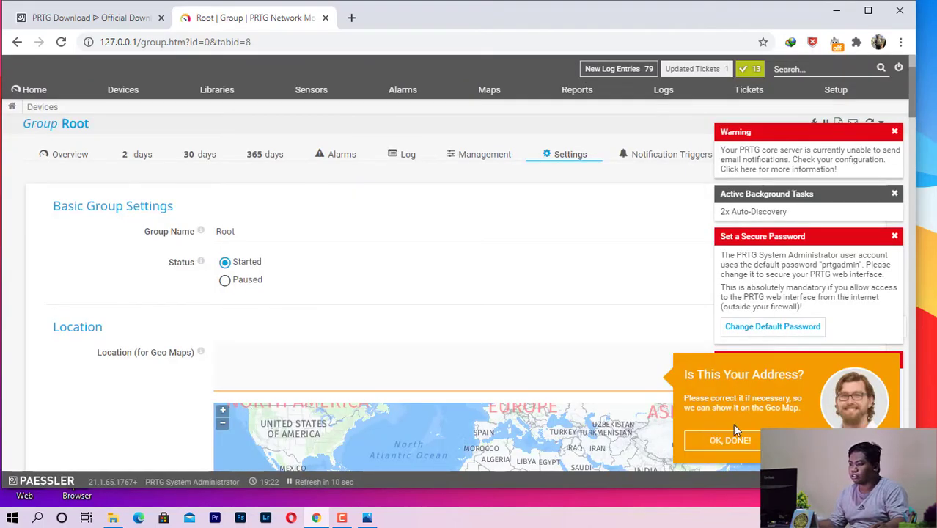
Pass the guide's location stage without entering an address and return to the Root group's device overview
click(743, 445)
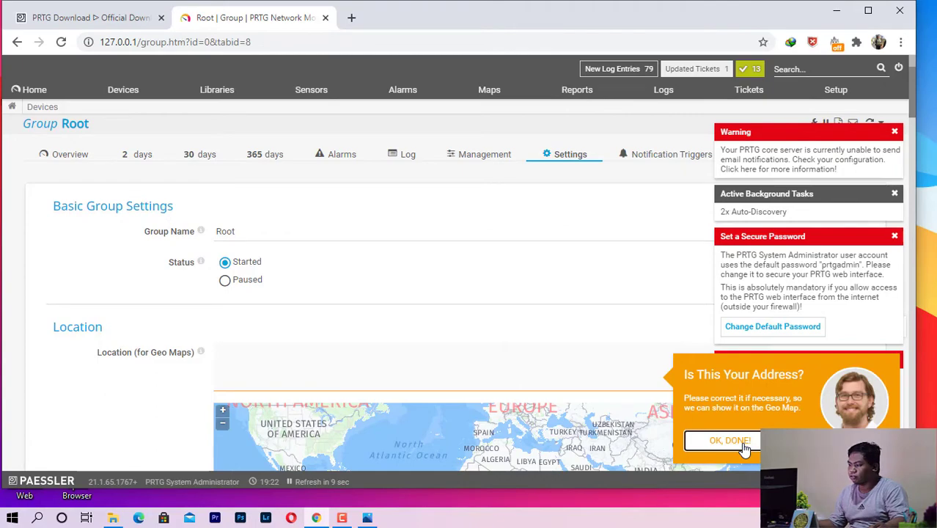
scroll(560, 341, down, 3)
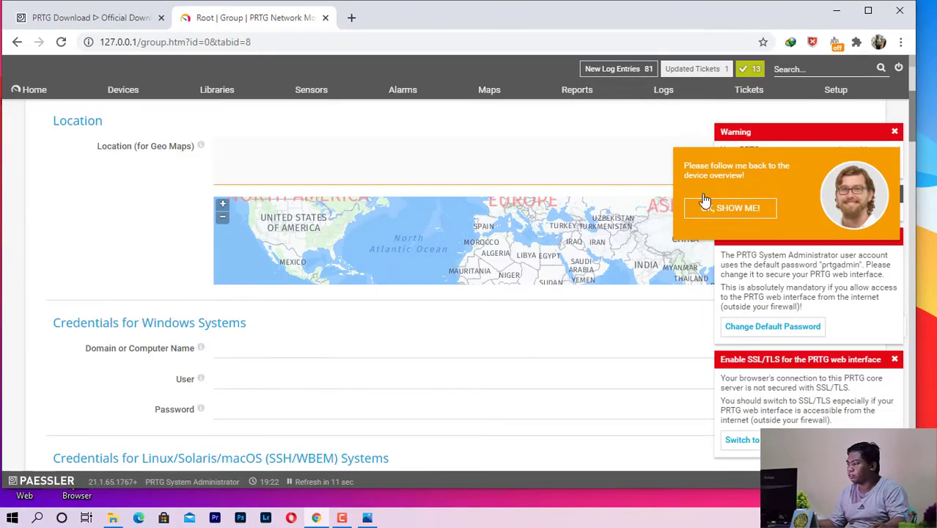
scroll(467, 270, up, 1)
scroll(467, 270, up, 2)
click(74, 158)
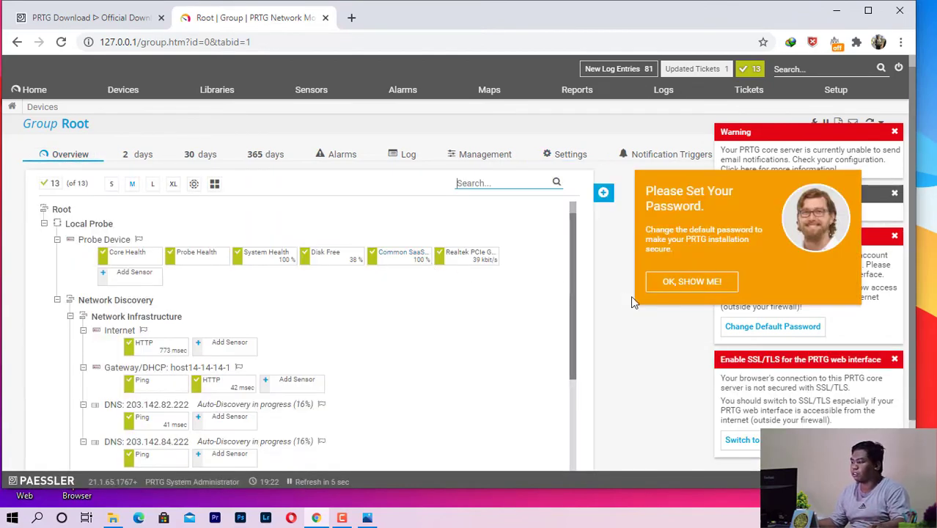
Follow the guide's password prompt to the My Account settings and look over the user account fields
click(677, 282)
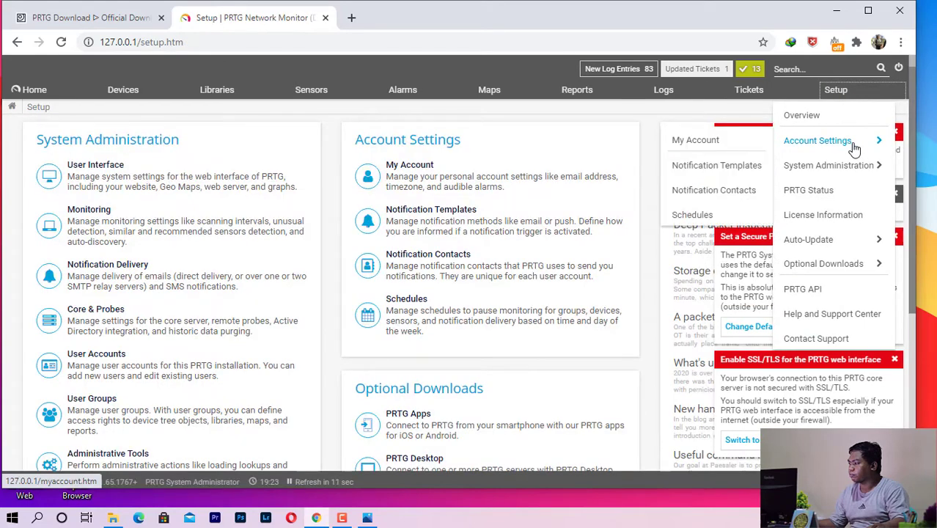
click(729, 140)
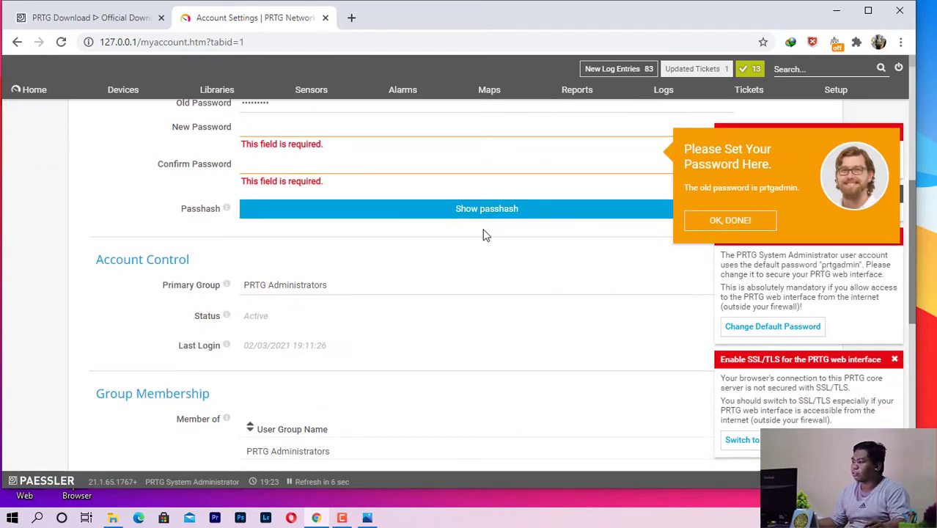
scroll(504, 274, up, 3)
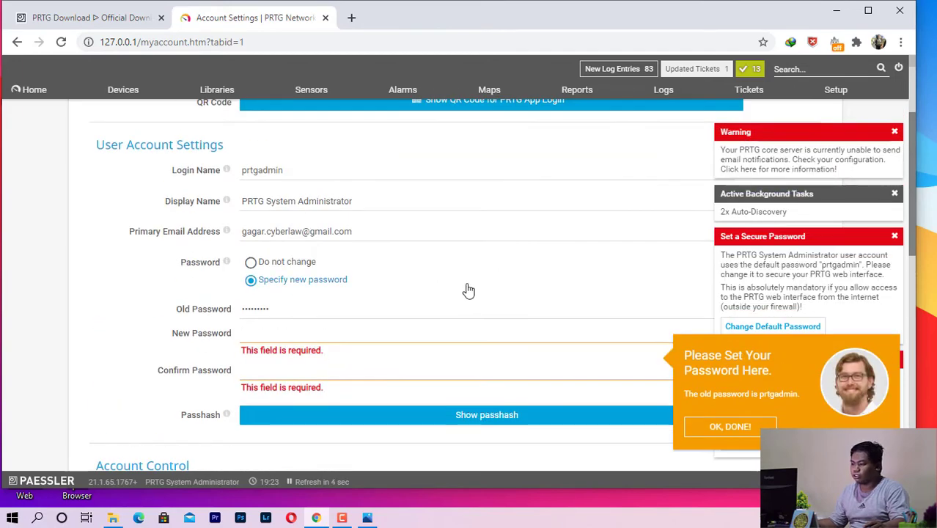
scroll(554, 302, down, 2)
scroll(396, 233, up, 3)
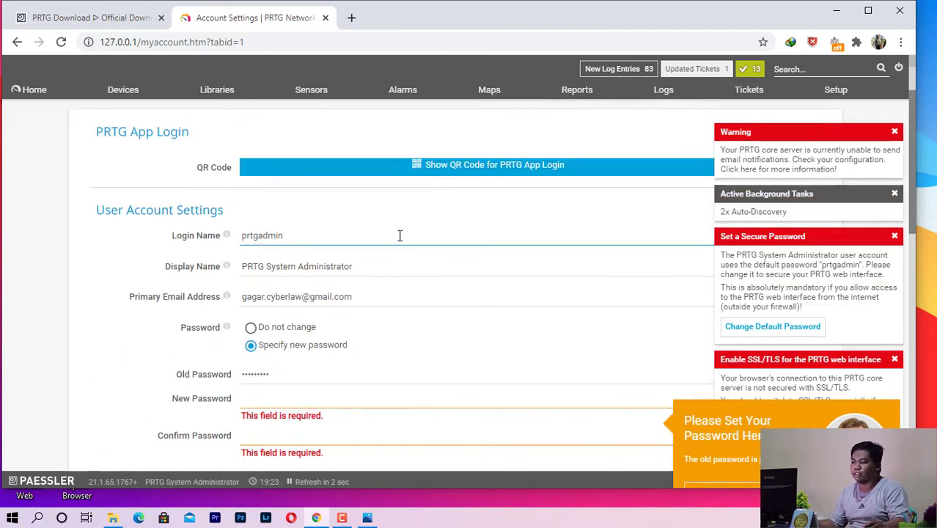
scroll(408, 244, down, 2)
Enter a new account password that includes a capital letter, replacing the rejected attempts
click(337, 265)
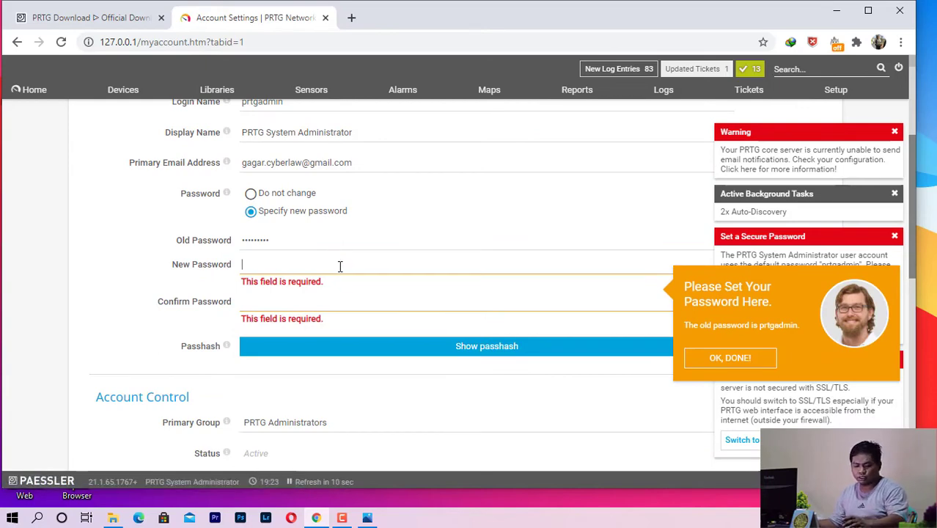
text(•••••)
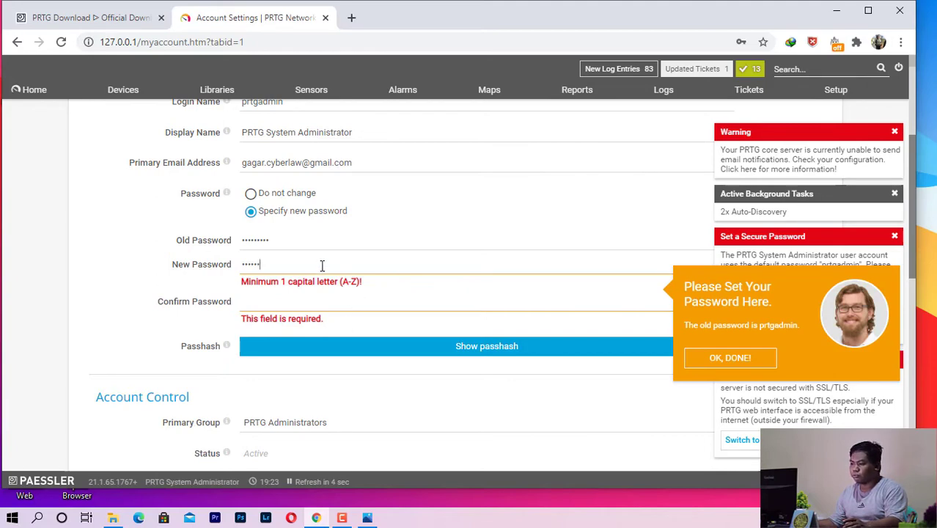
drag(321, 266, 229, 264)
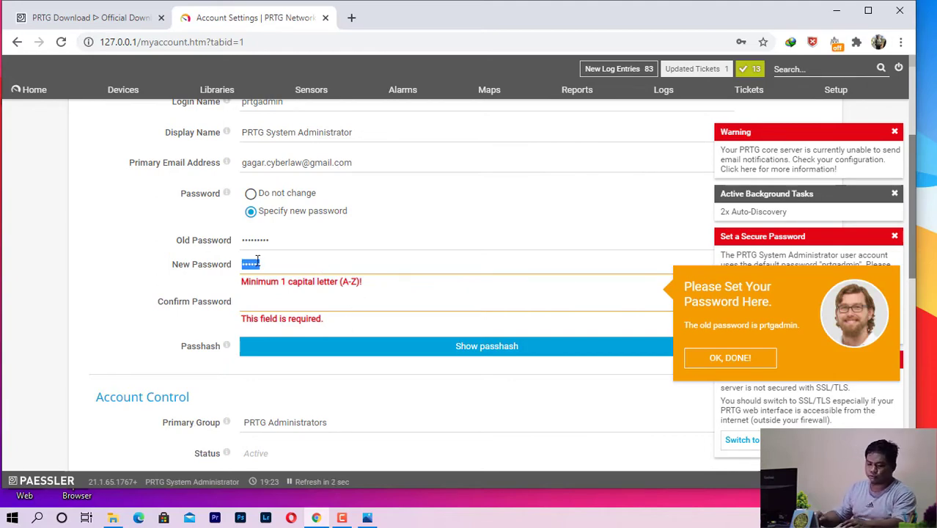
text(•••••••••)
click(324, 309)
drag(300, 270, 156, 261)
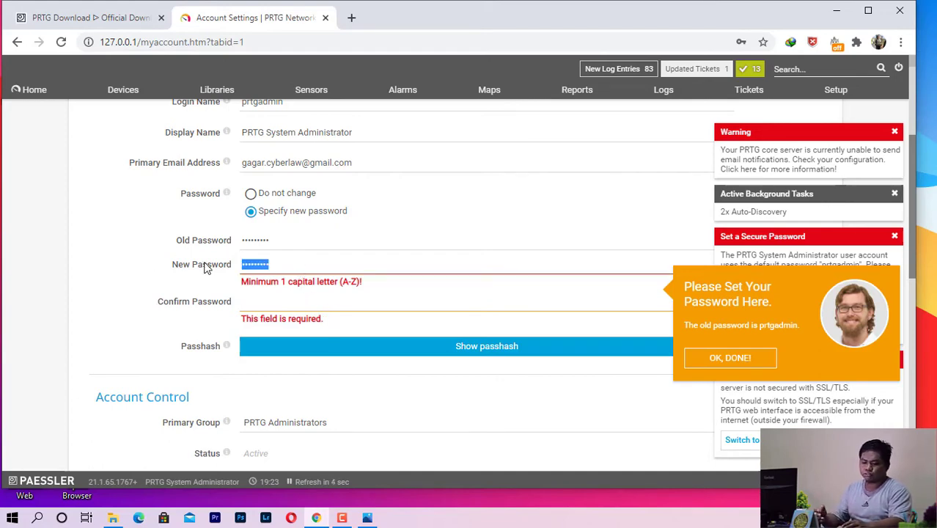
text(•••••••••)
Repeat the new account password in the Confirm Password field, clearing the mistyped entry first
click(330, 296)
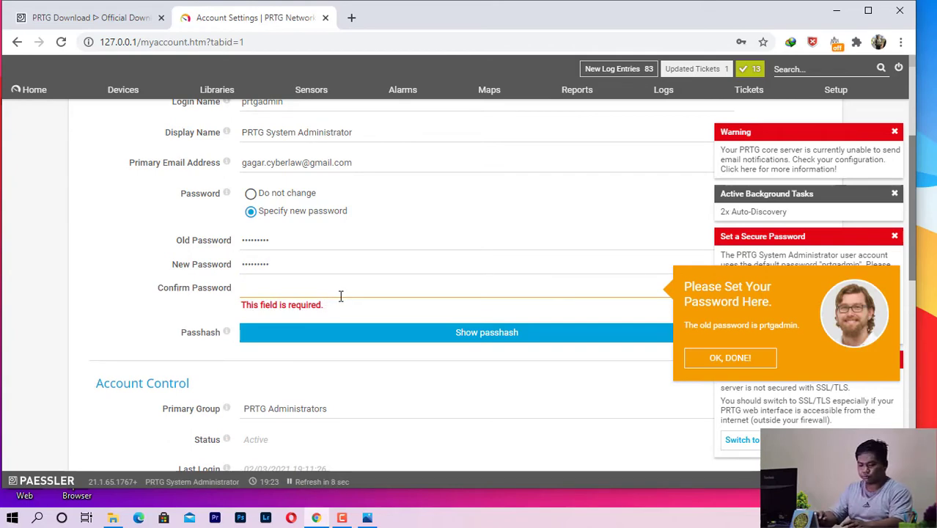
text(••)
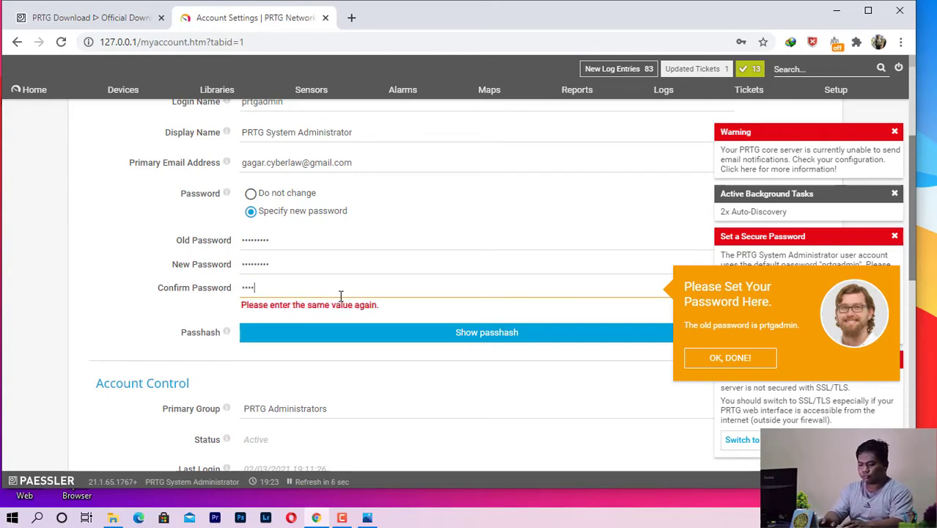
key(BackSpace)
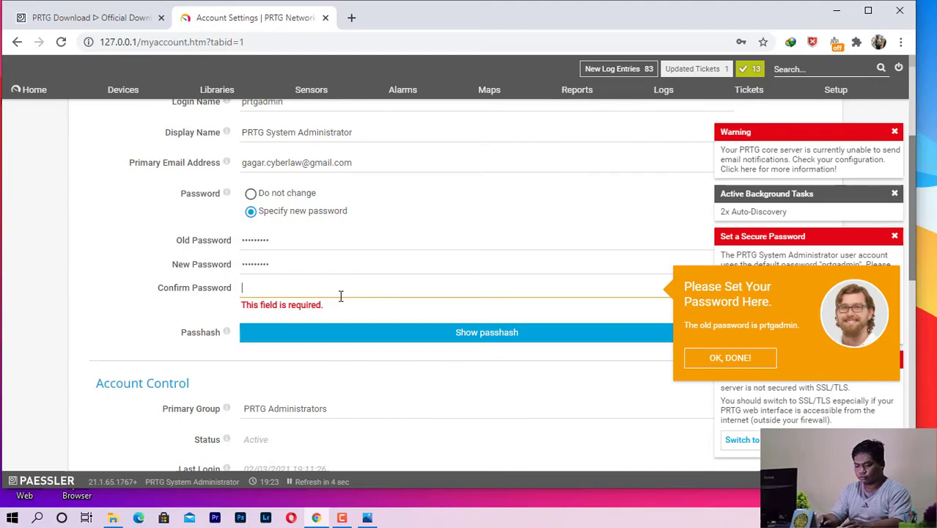
text(••)
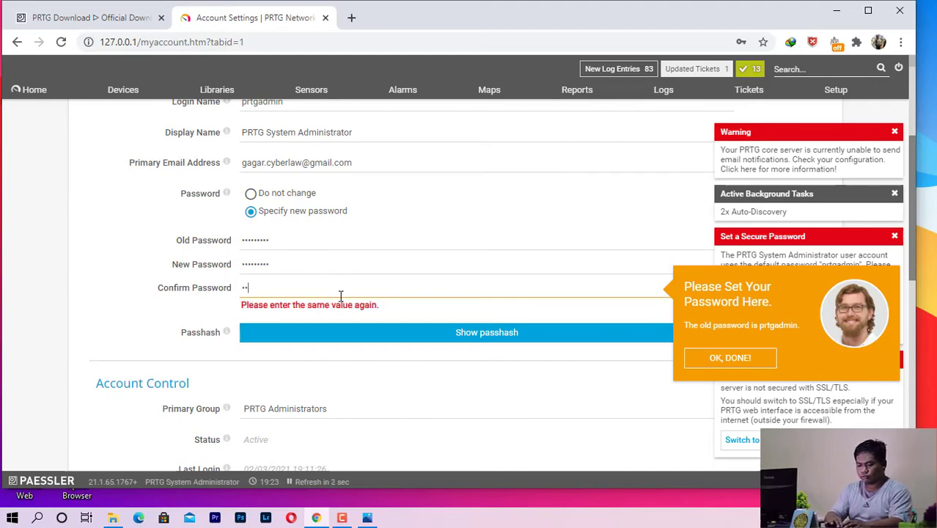
text(••)
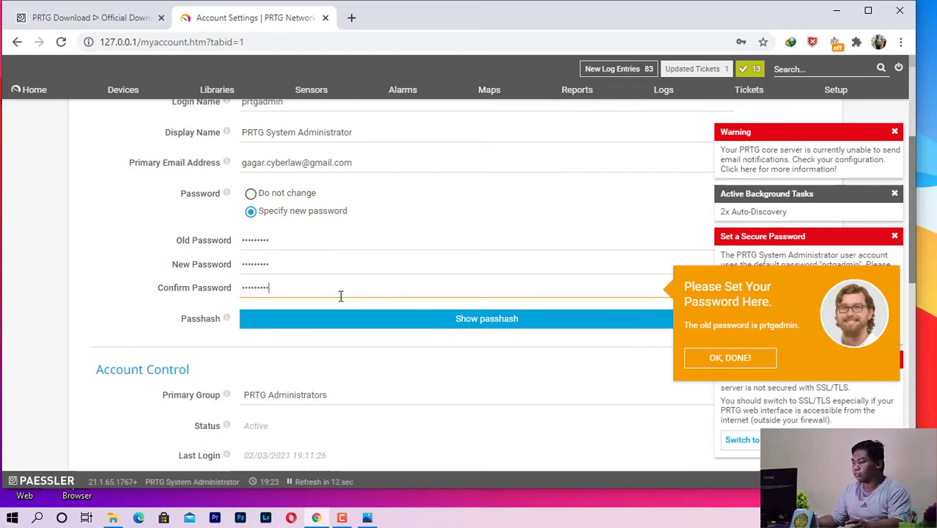
Reveal the account's passhash and submit the password change, dismissing the browser's save-password and notification prompts
scroll(499, 330, down, 2)
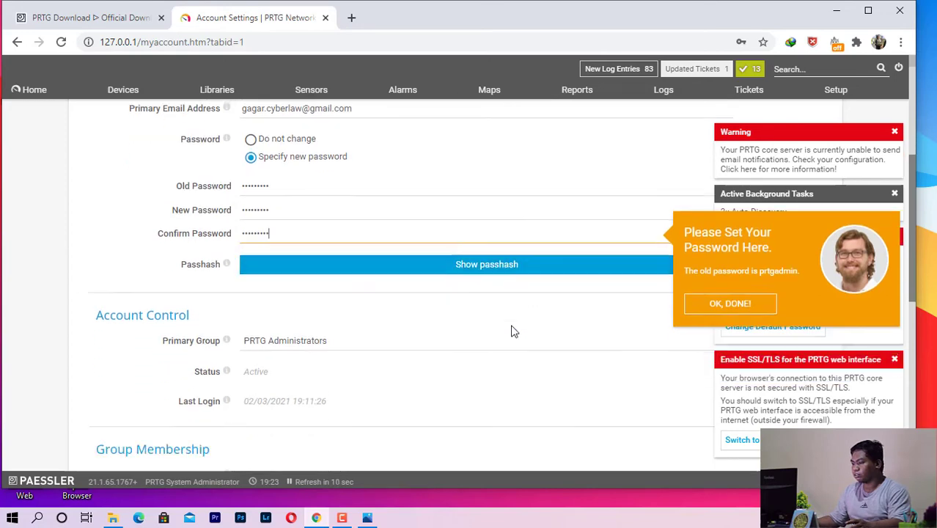
click(467, 187)
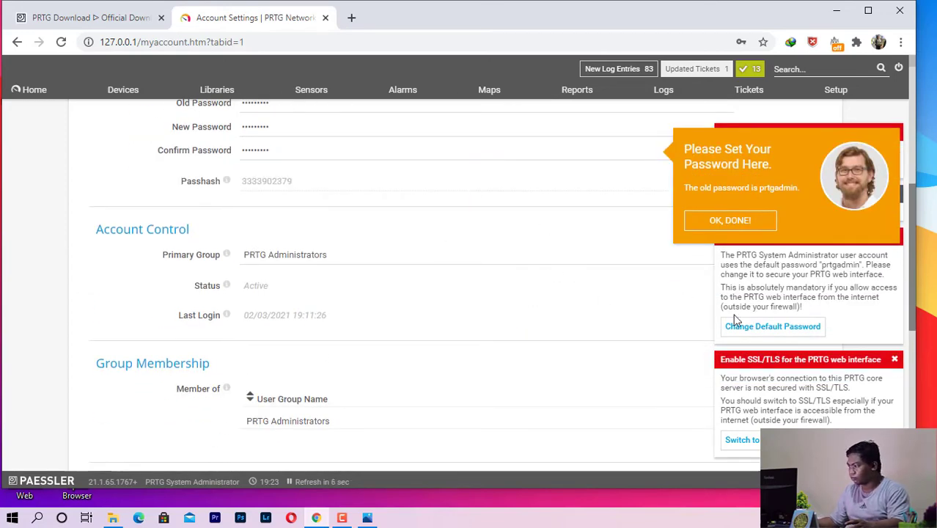
click(729, 220)
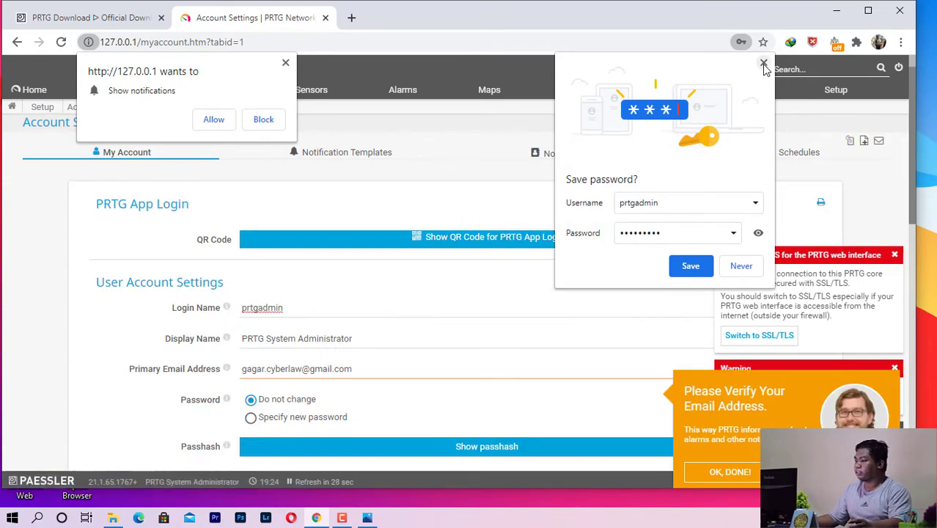
click(763, 64)
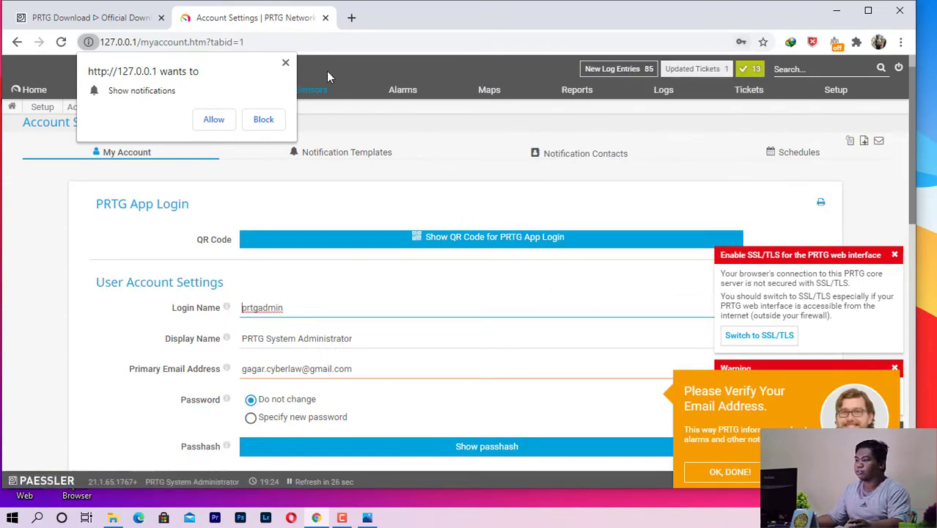
click(285, 63)
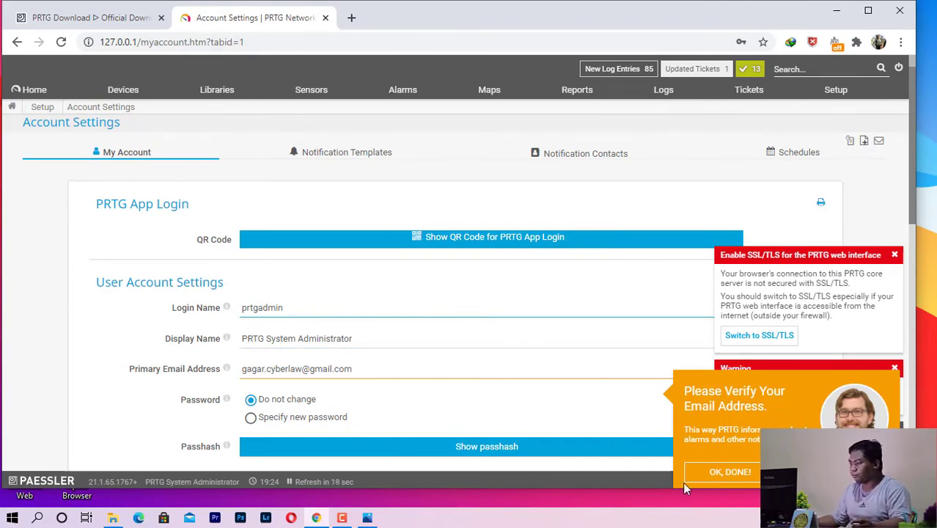
Verify the account's primary email address in the guide and return to the device overview, dismissing the notification request
click(711, 473)
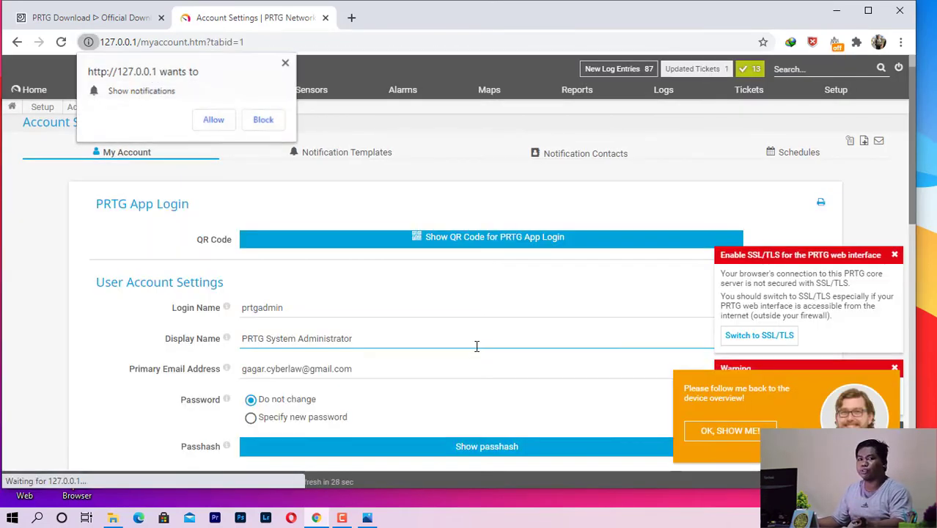
click(285, 63)
click(715, 432)
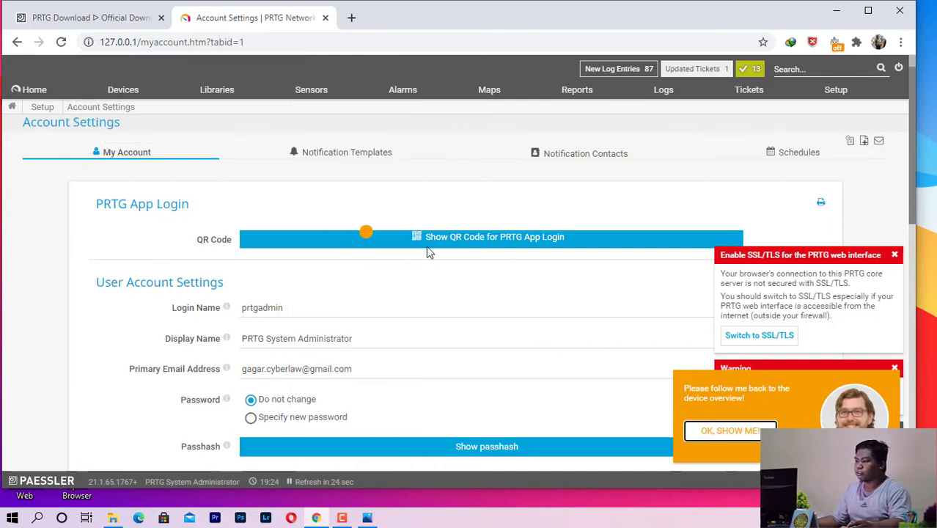
click(122, 90)
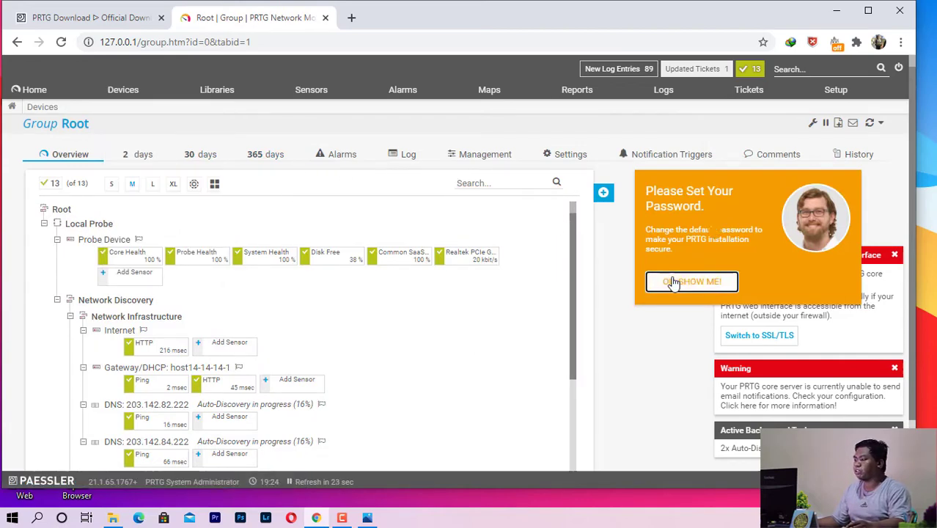
Move the browser window aside, launch WinBox and connect to the MikroTik RB951-2n neighbor at 14.14.14.1
mouse_move(843, 99)
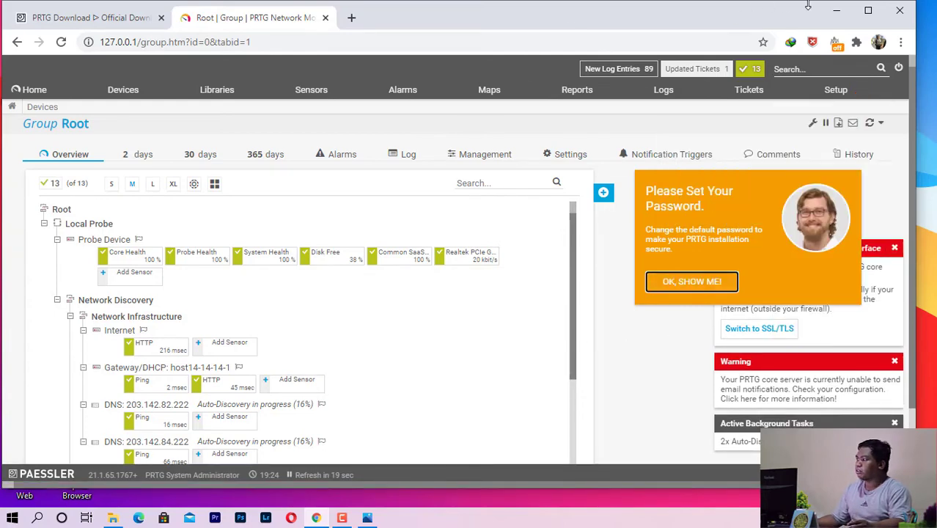
click(868, 10)
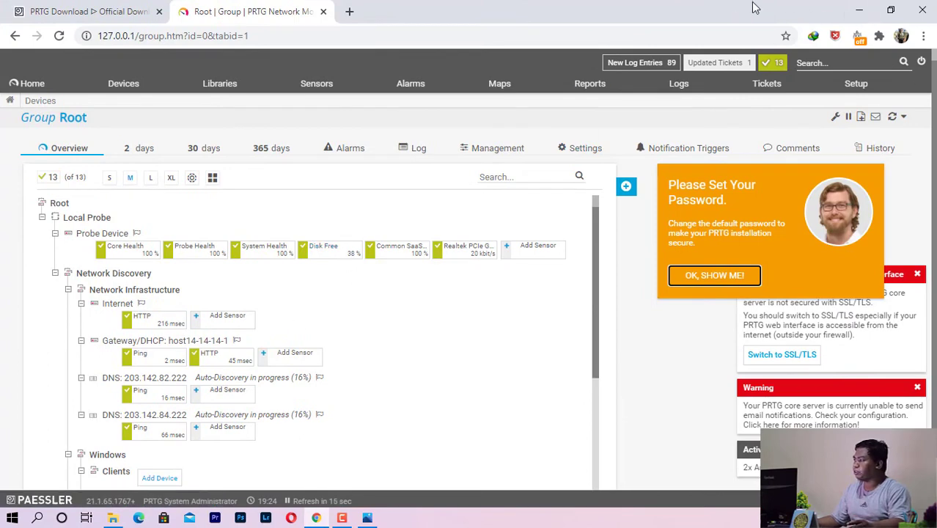
click(890, 10)
drag(421, 26, 665, 31)
double_click(76, 258)
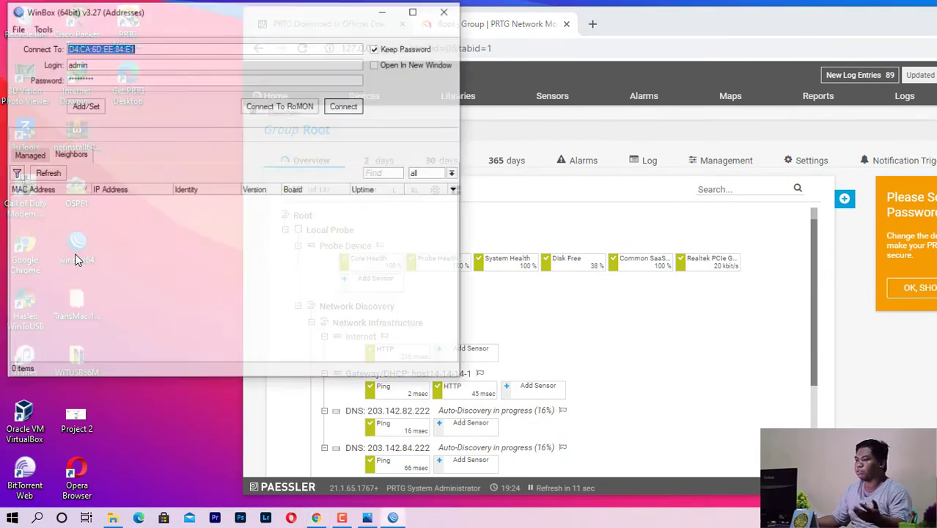
click(54, 226)
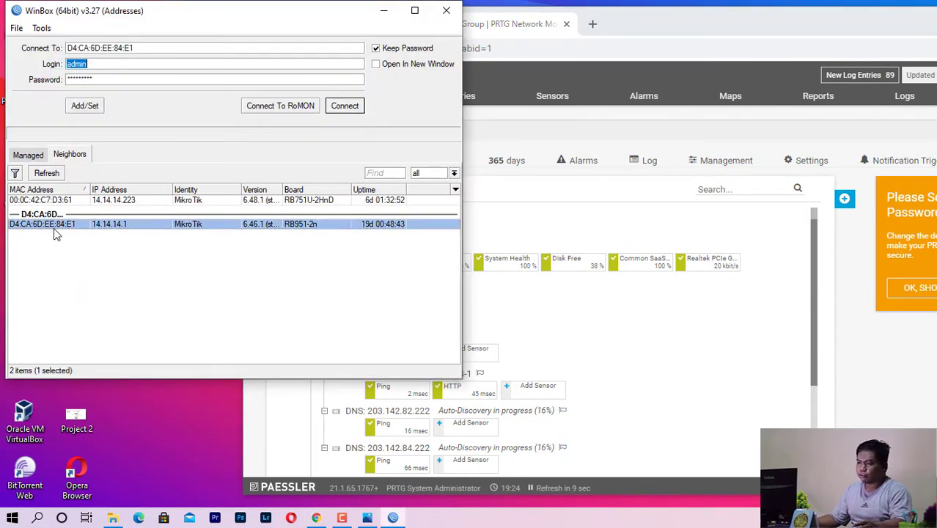
click(352, 110)
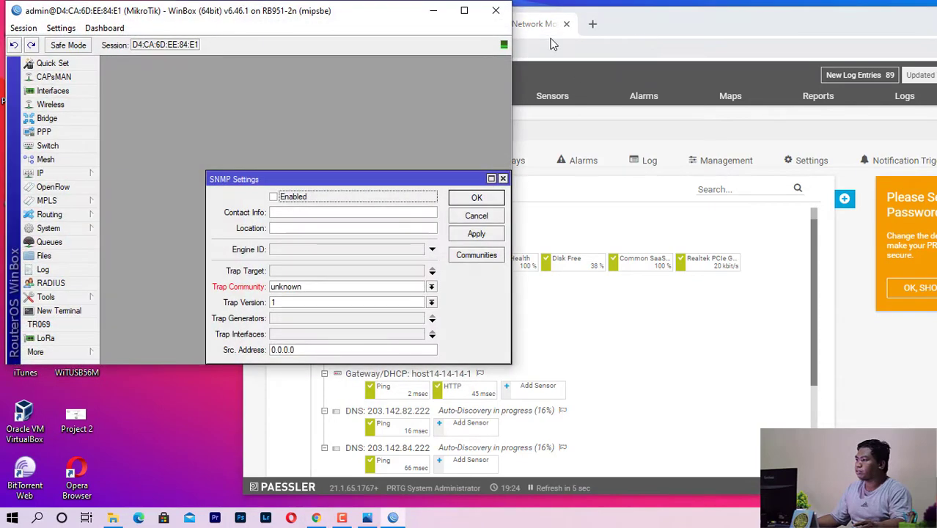
Maximize WinBox, close the leftover dialog, and reopen and accept the router's SNMP settings with Enabled checked and trap community public
click(461, 10)
click(500, 170)
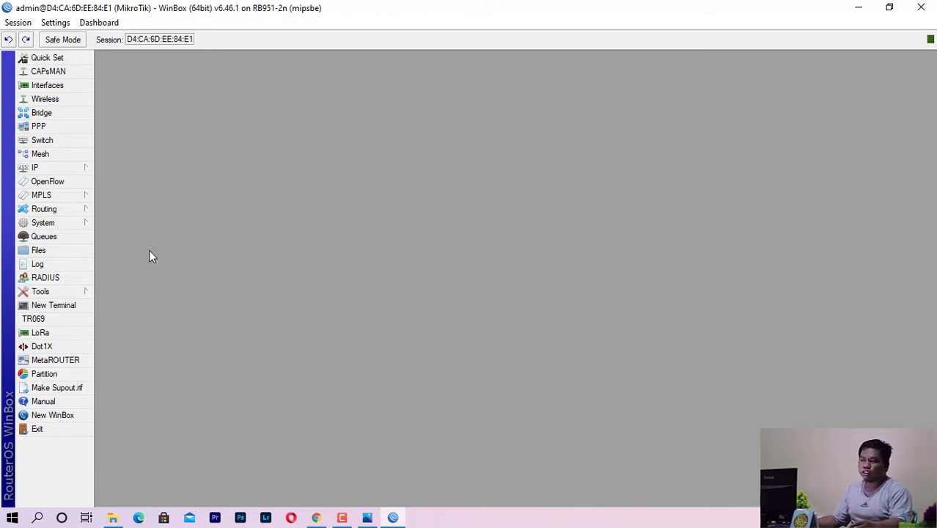
click(70, 168)
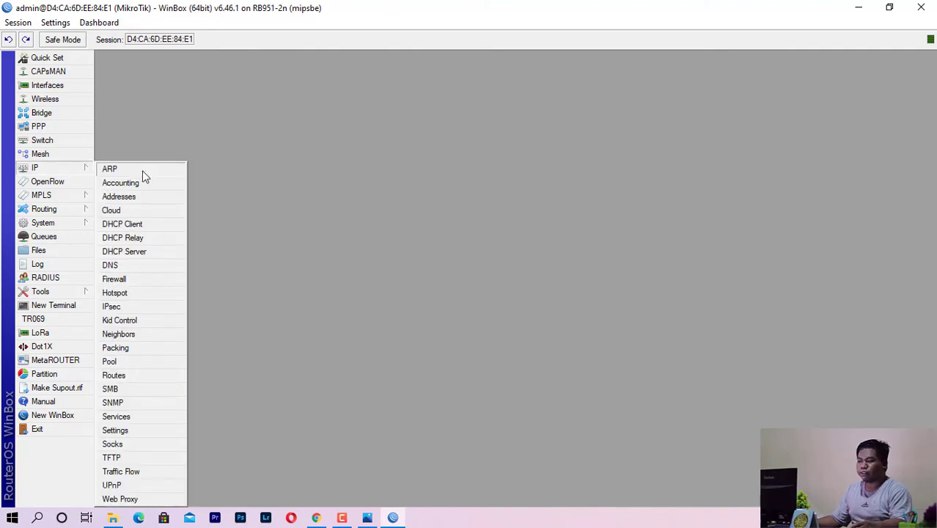
click(136, 403)
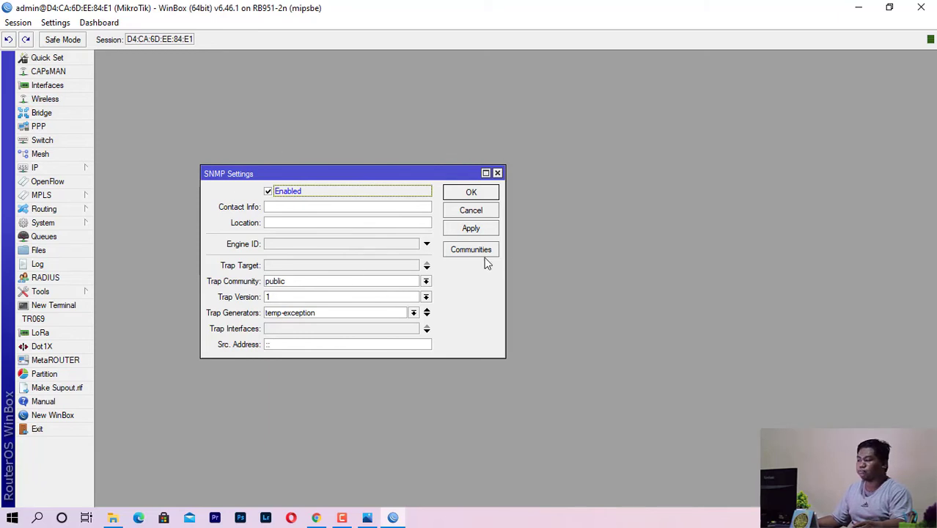
click(470, 193)
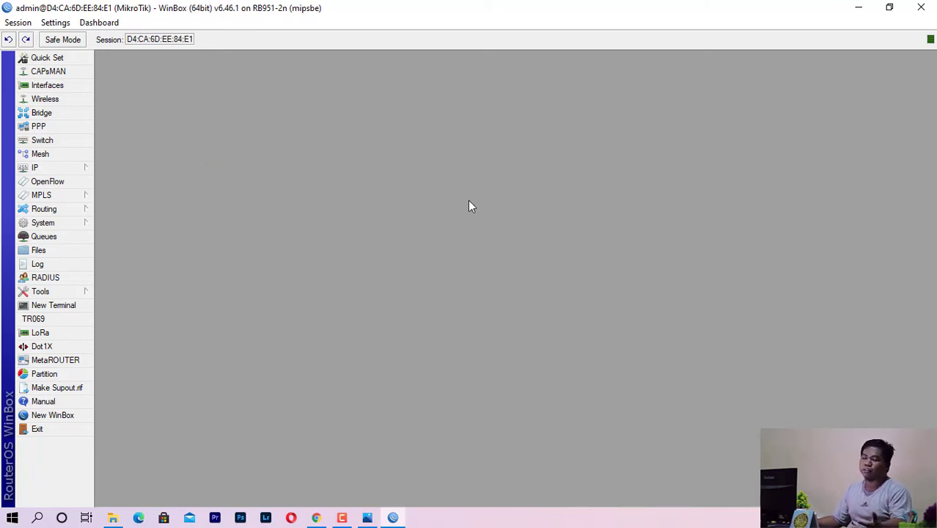
Switch back to PRTG in the browser, maximize its window and follow the guide's password prompt
click(860, 13)
double_click(660, 21)
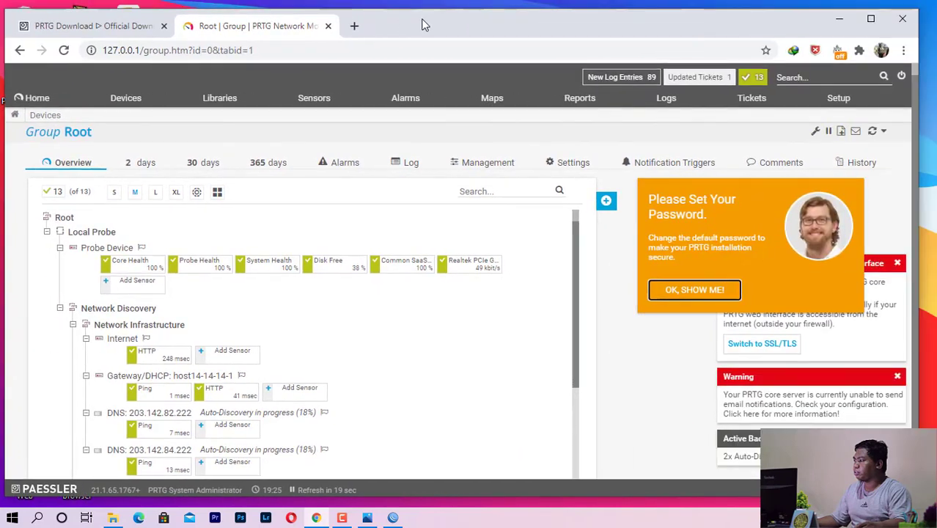
click(871, 18)
click(710, 280)
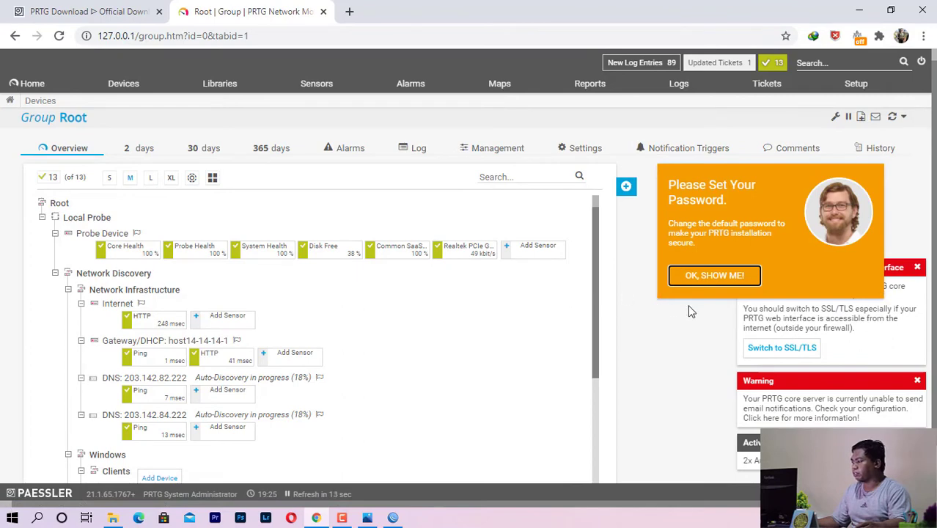
Open the personal account settings and review the login name and password options
scroll(795, 359, down, 1)
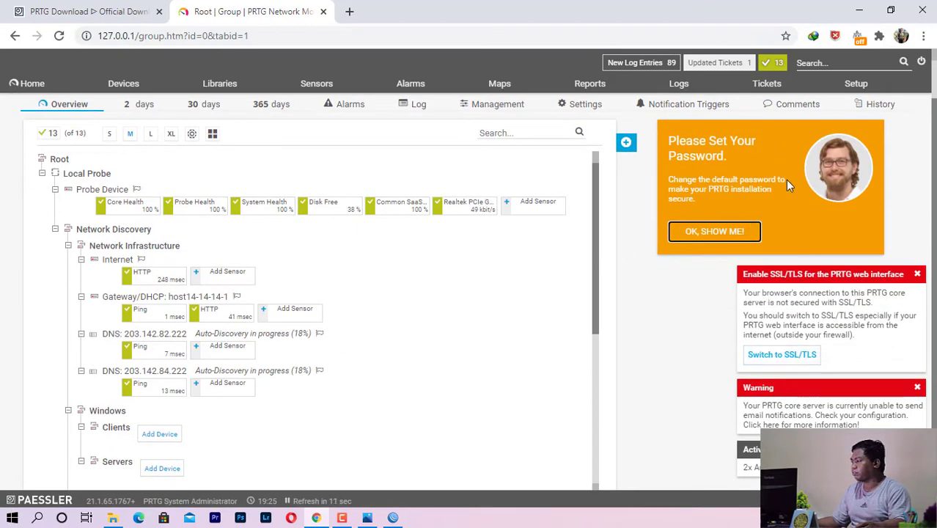
click(855, 83)
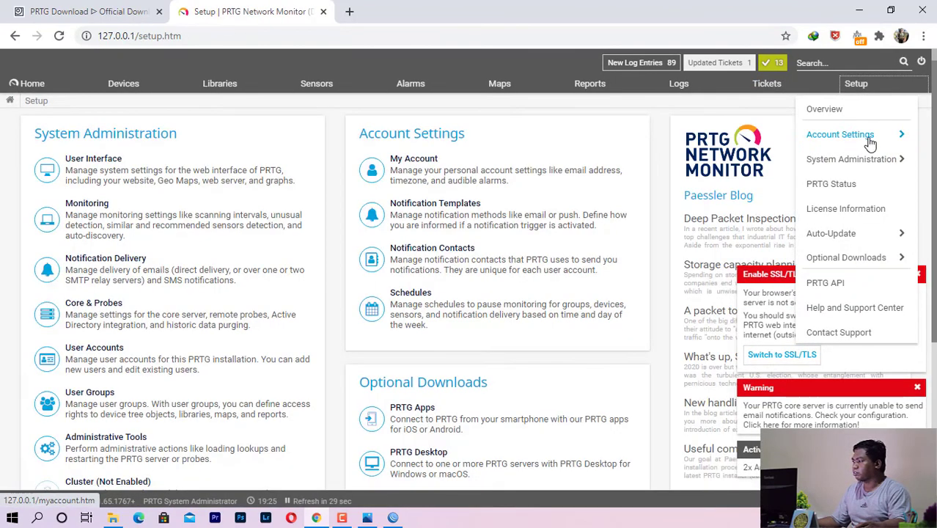
mouse_move(870, 144)
click(722, 139)
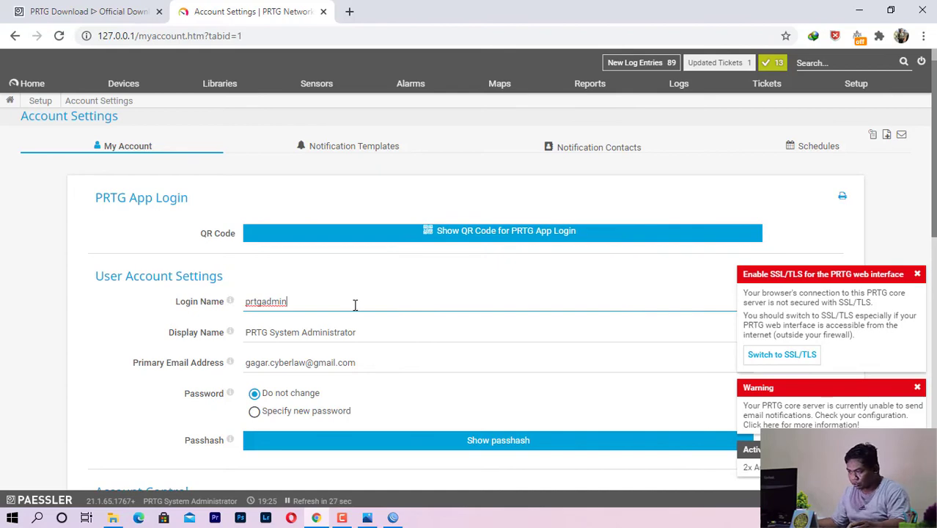
drag(404, 304, 182, 269)
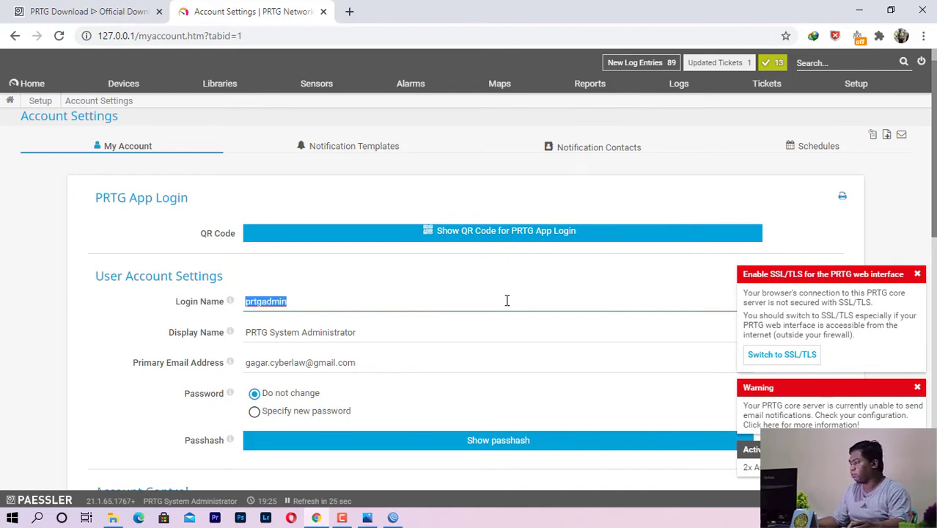
scroll(621, 335, down, 4)
scroll(590, 338, up, 4)
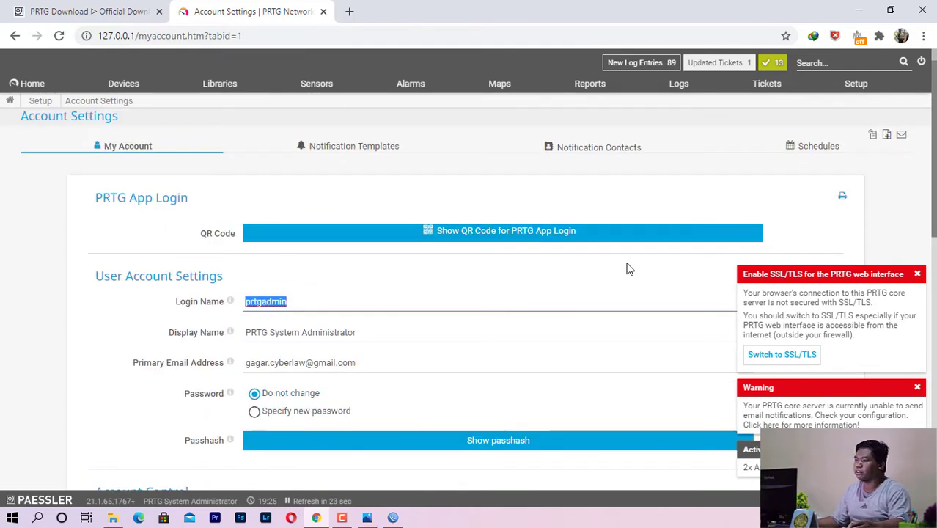
Return to the overview of all devices and look through the groups in the device tree
mouse_move(123, 85)
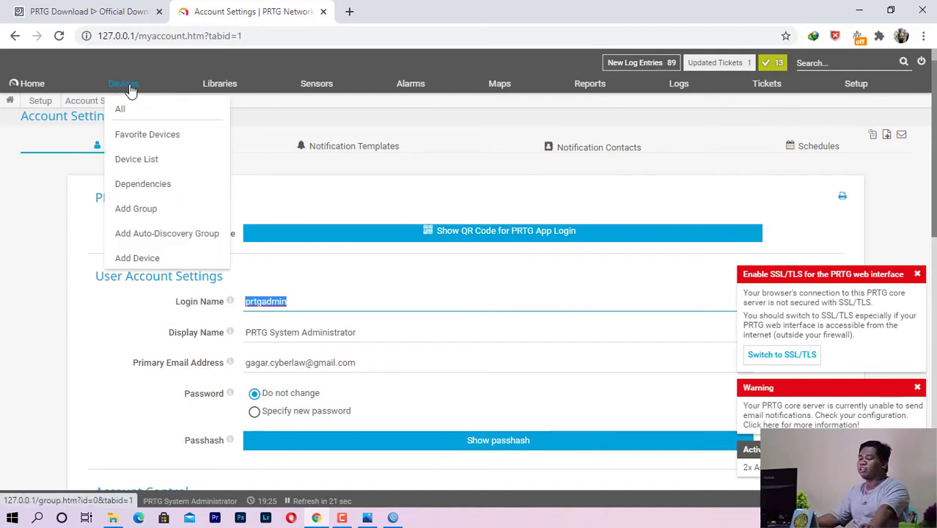
click(15, 198)
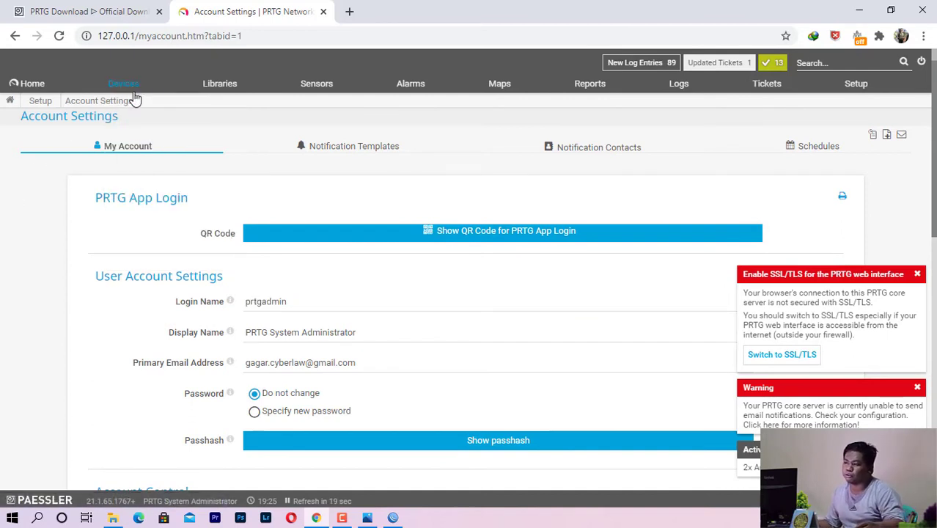
mouse_move(134, 94)
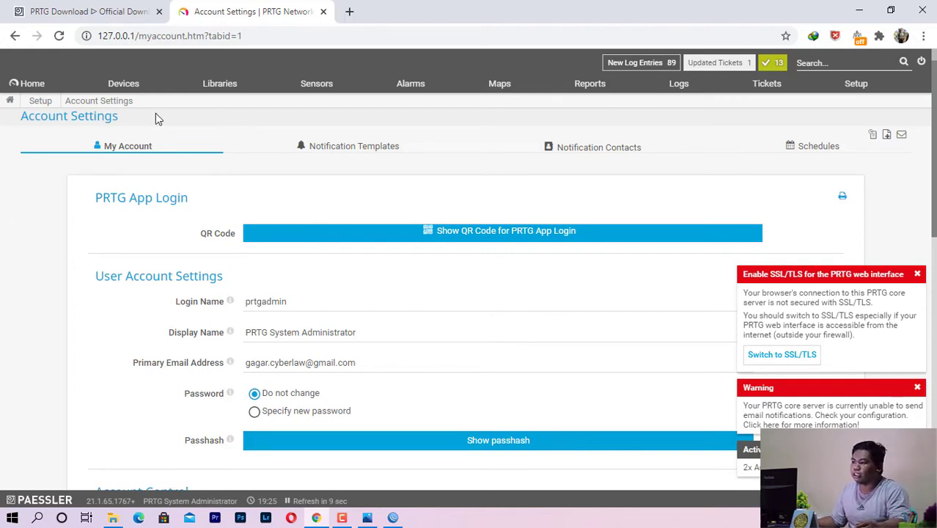
click(128, 86)
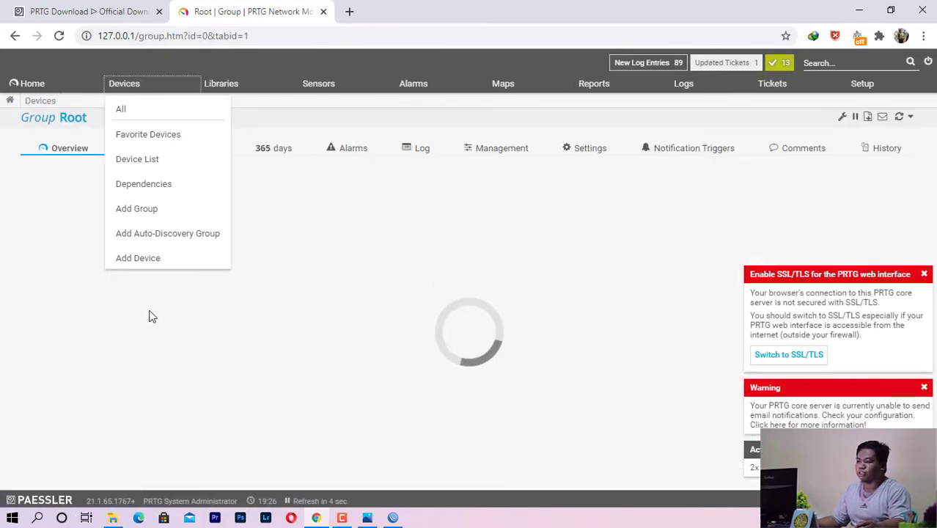
scroll(290, 358, down, 6)
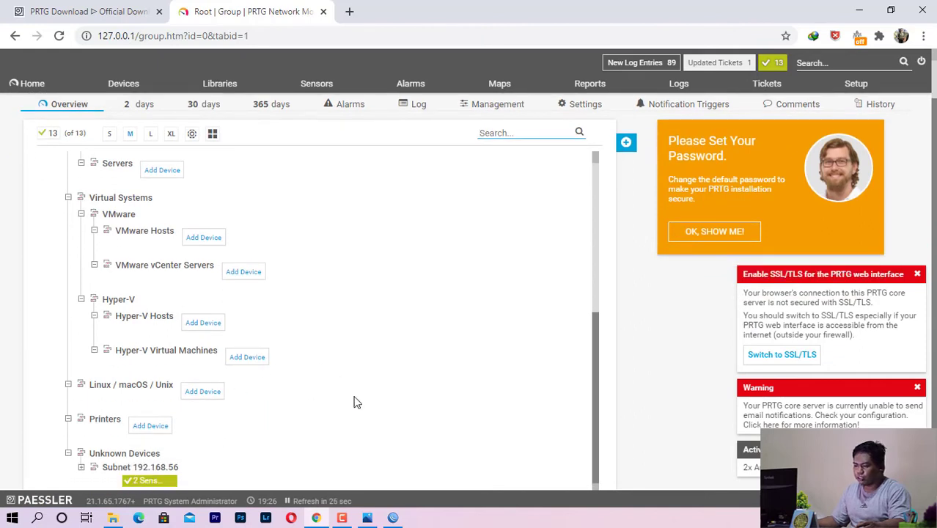
scroll(357, 396, up, 6)
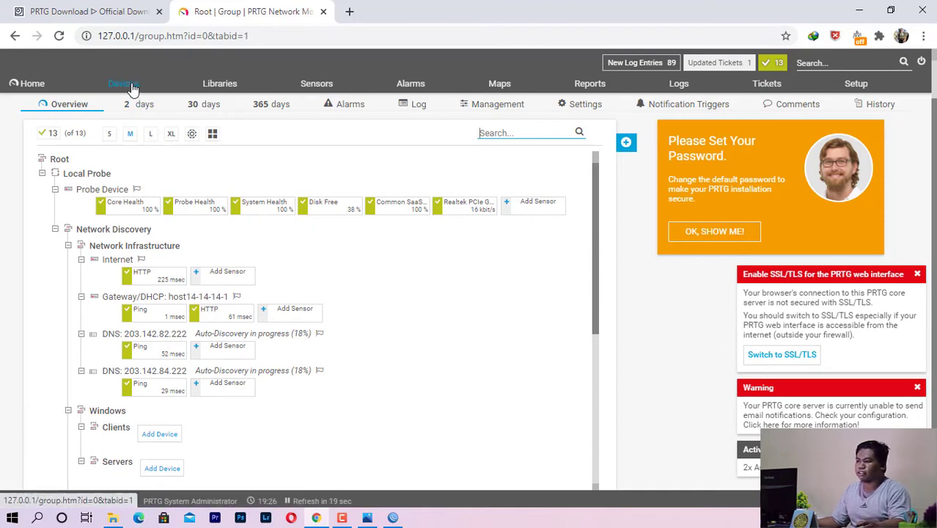
Start adding a new device with Local Probe as its parent group
mouse_move(135, 89)
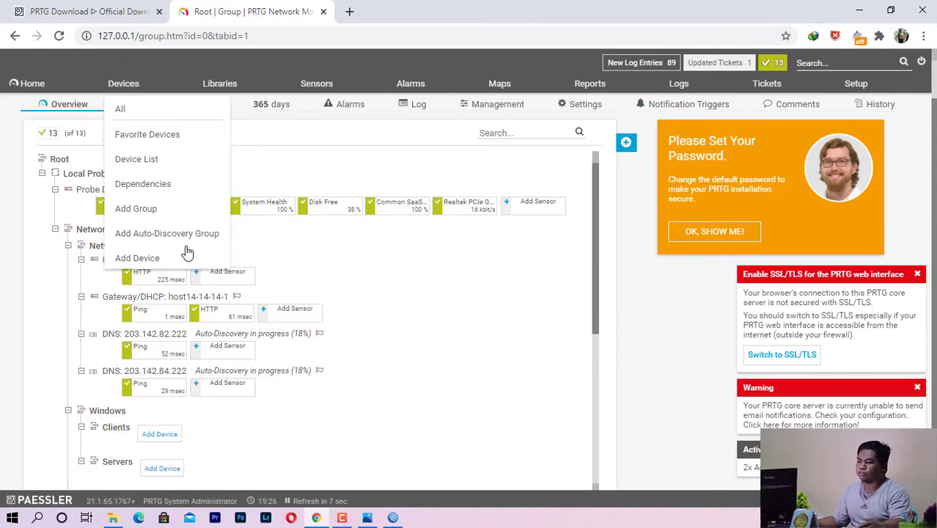
click(137, 258)
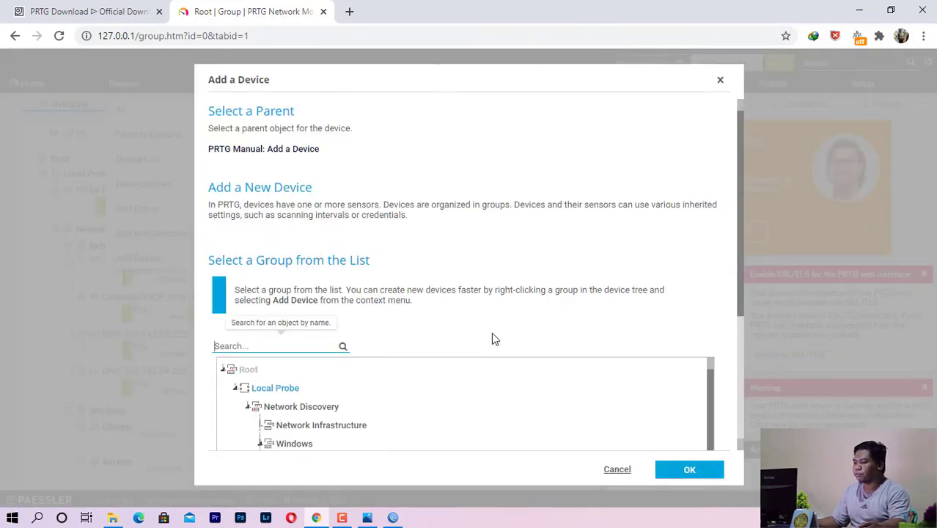
scroll(491, 337, down, 3)
scroll(484, 331, down, 2)
scroll(513, 346, up, 3)
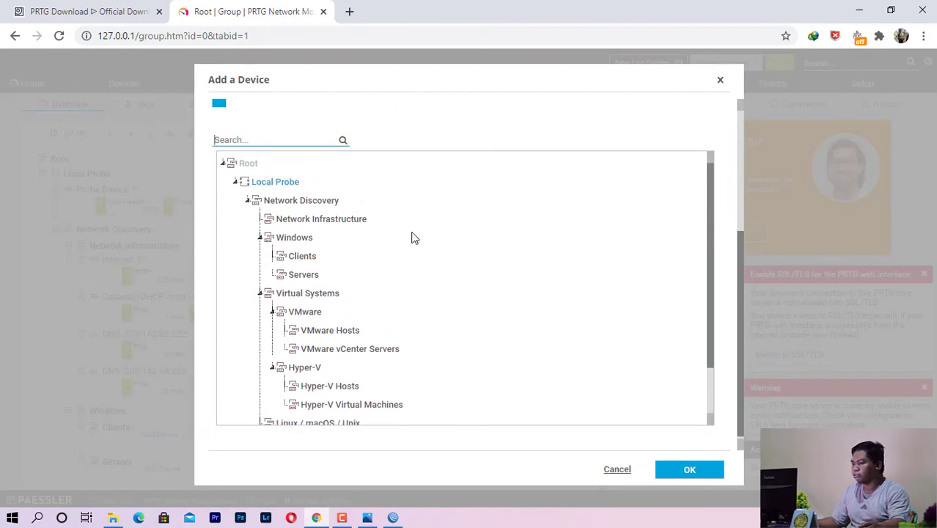
scroll(676, 442, down, 1)
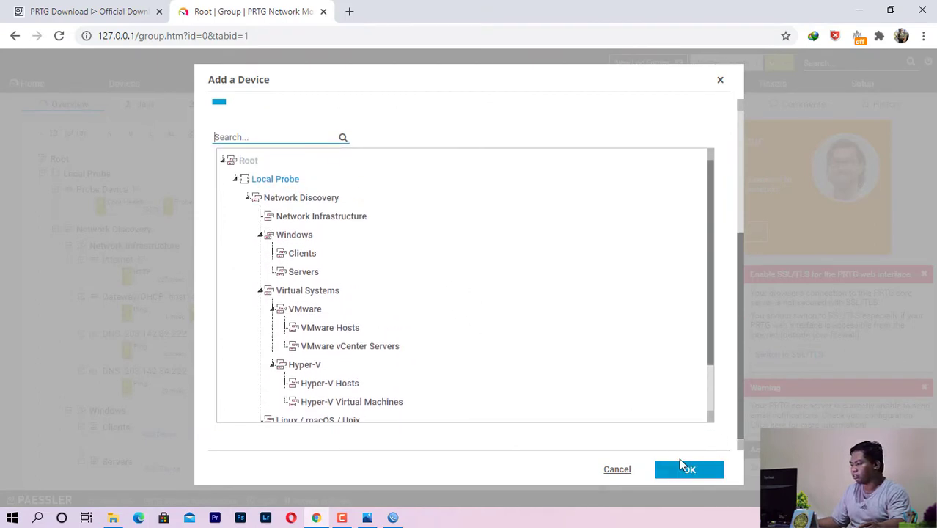
click(691, 470)
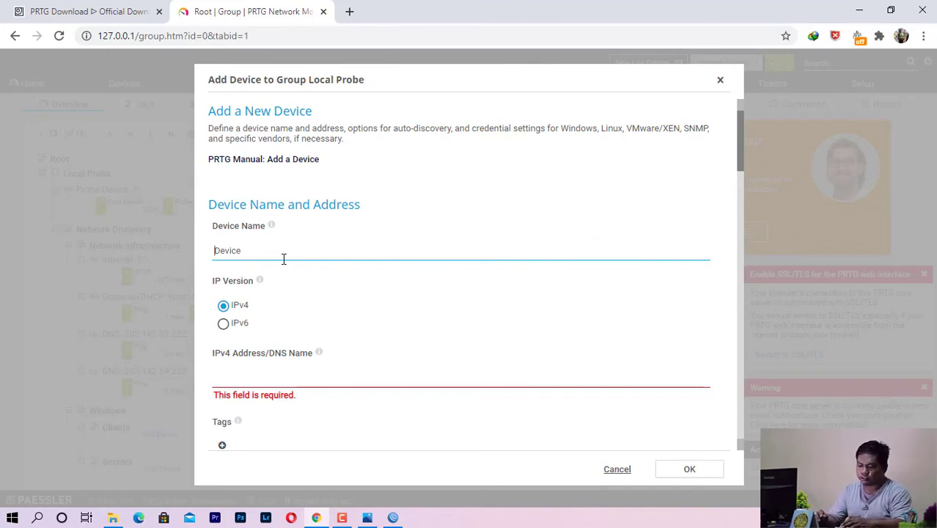
Name the new device ROUTER-MIKROTIK, replacing the default device name
text(ROUT)
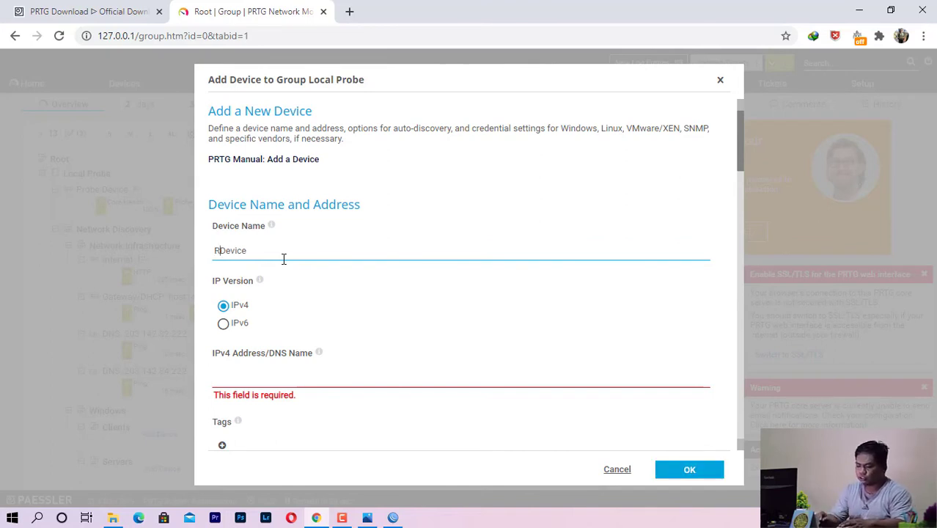
text(ER)
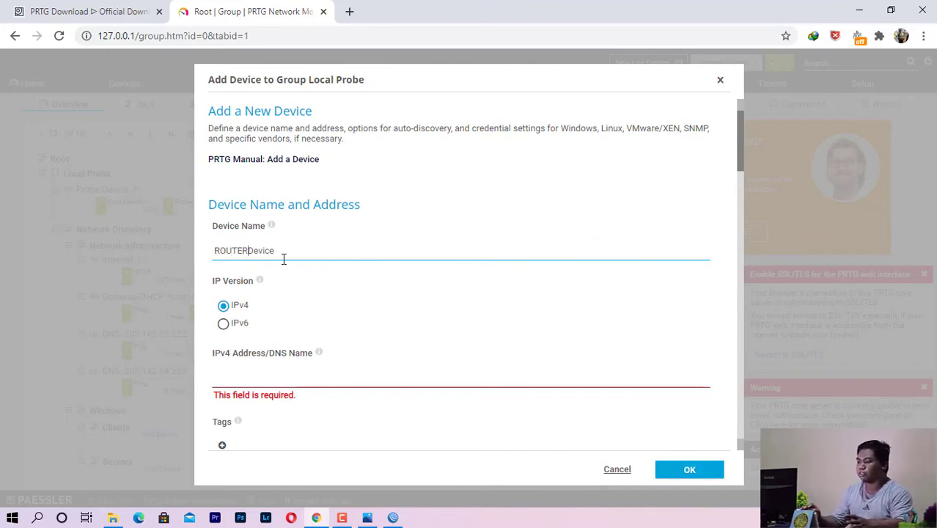
key(BackSpace)
key(BackSpace)
key(BackSpace)
text(-MIKROTIK)
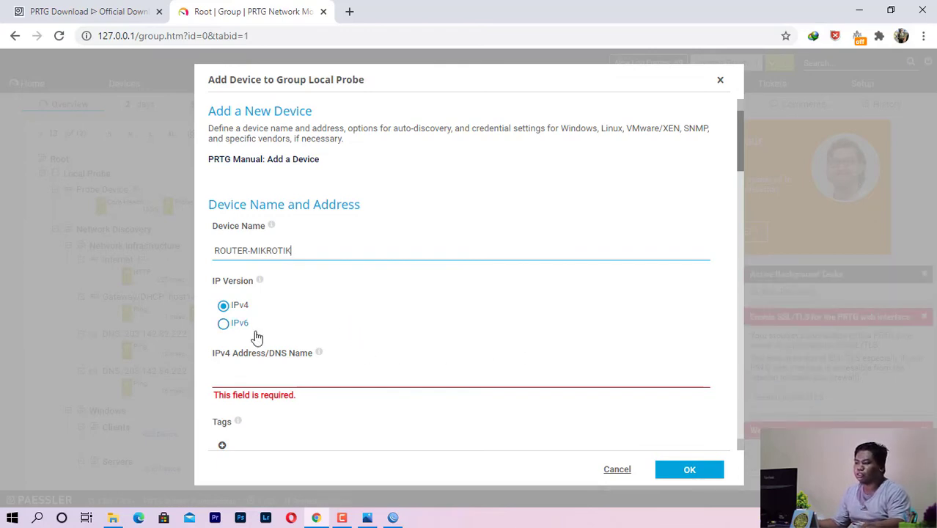
Set the device's IPv4 address to 14.14.14.1, keep the default icon, and create the device
click(487, 397)
scroll(487, 397, down, 3)
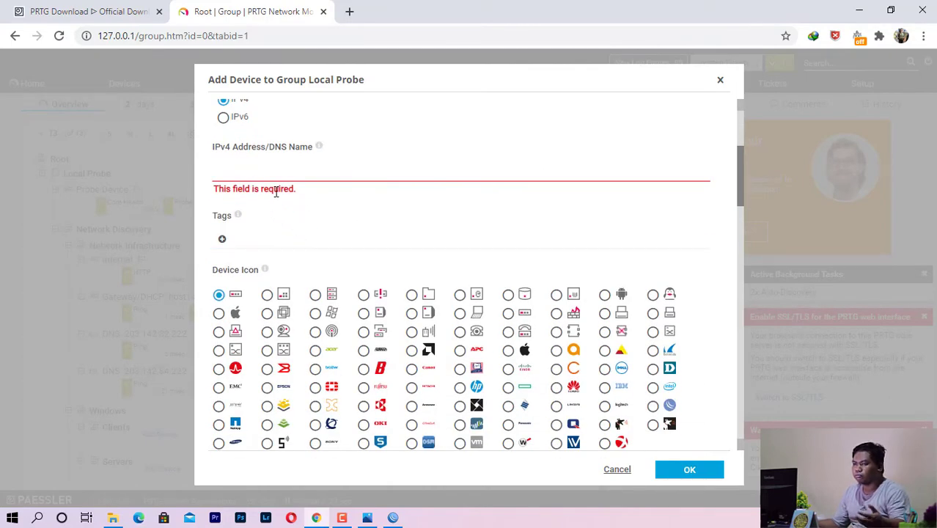
scroll(286, 230, up, 2)
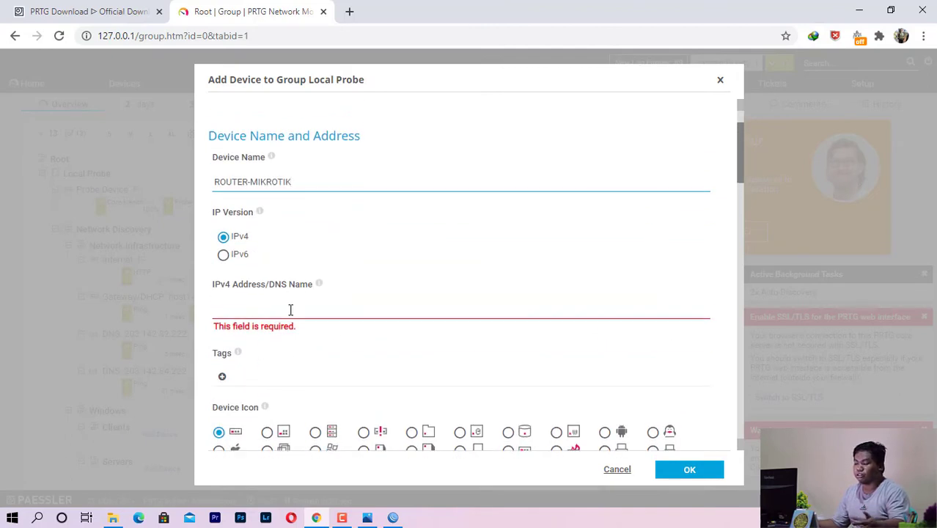
click(290, 309)
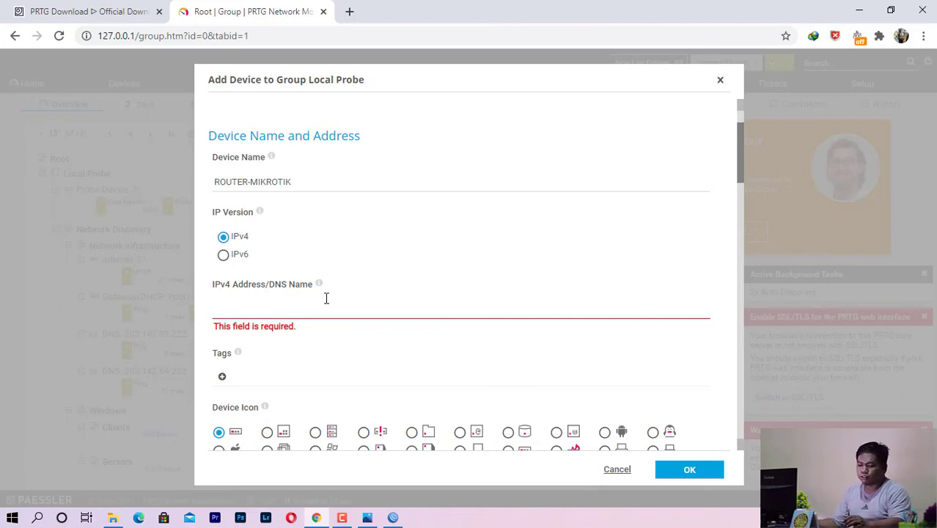
text(14.14.14.1)
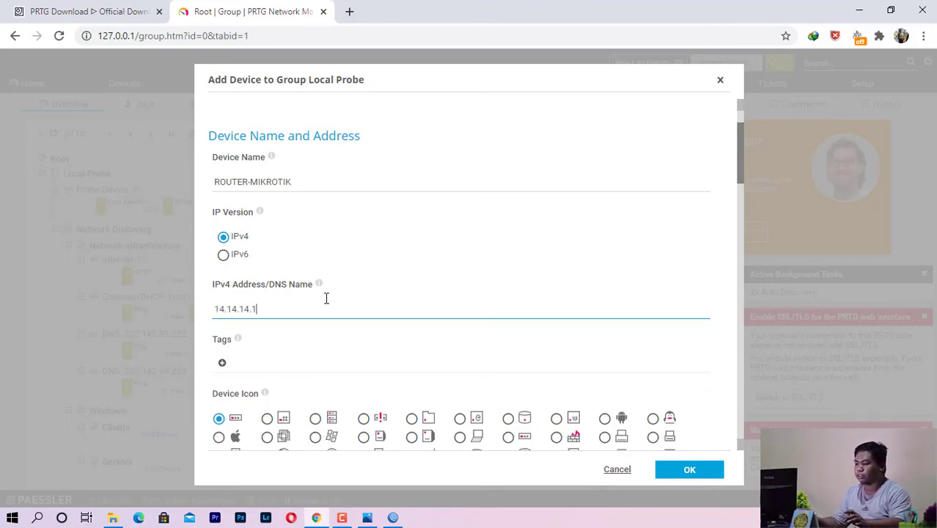
drag(251, 313, 183, 317)
click(242, 308)
drag(272, 308, 204, 310)
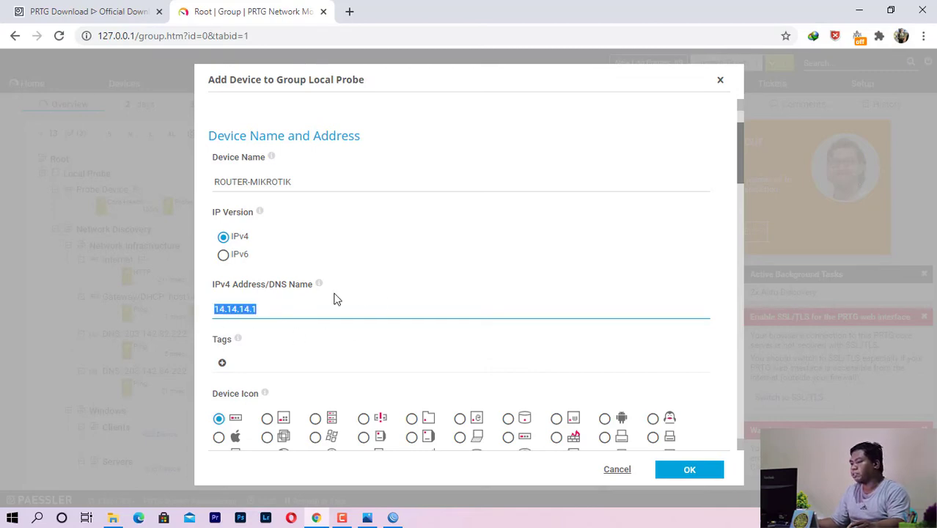
click(268, 314)
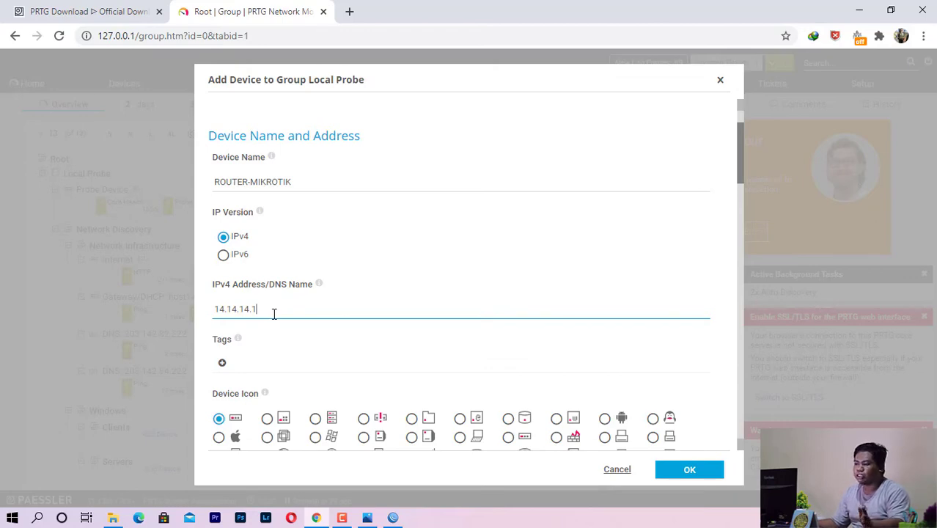
scroll(506, 342, down, 2)
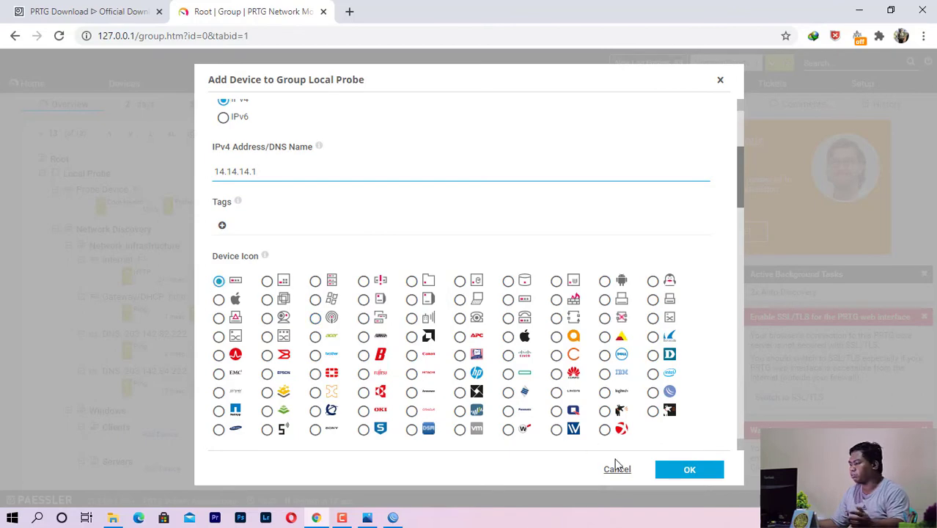
click(695, 470)
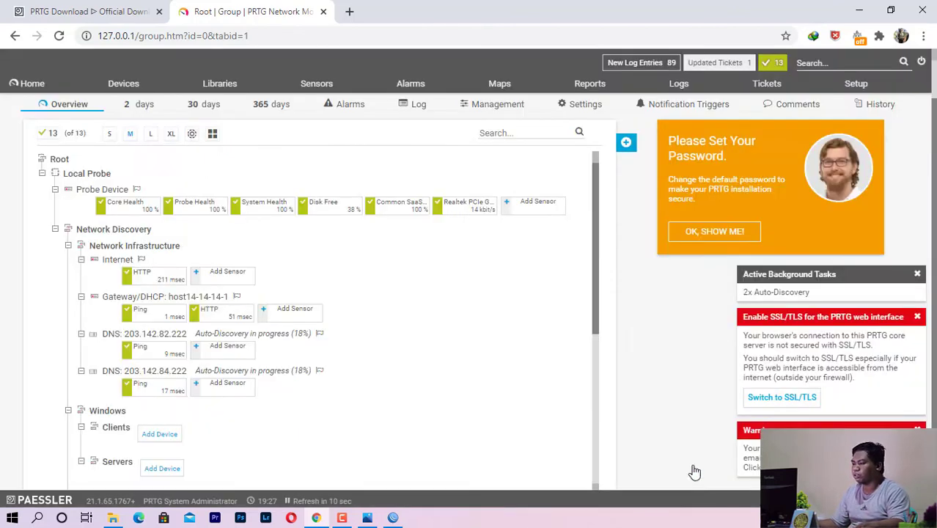
Open the ROUTER-MIKROTIK device from the end of the device tree and review its overview page
scroll(361, 322, down, 10)
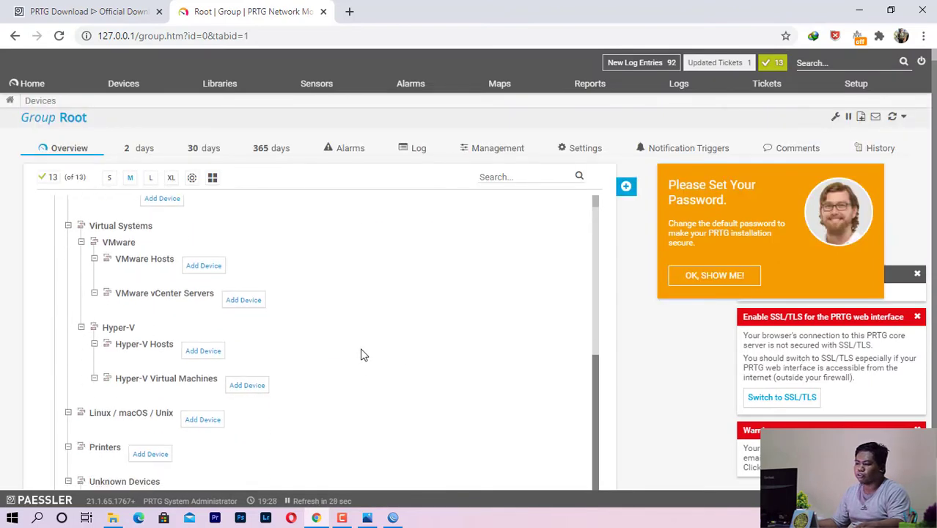
scroll(373, 379, down, 1)
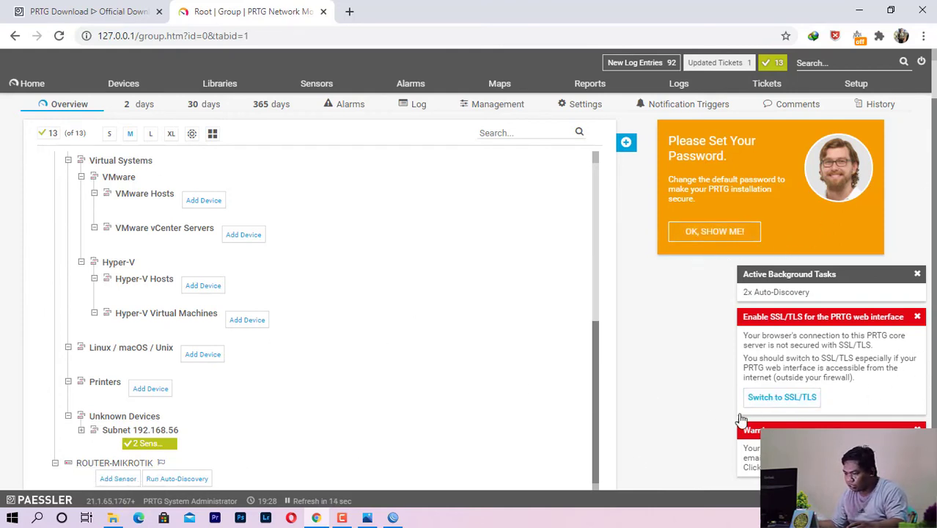
click(90, 465)
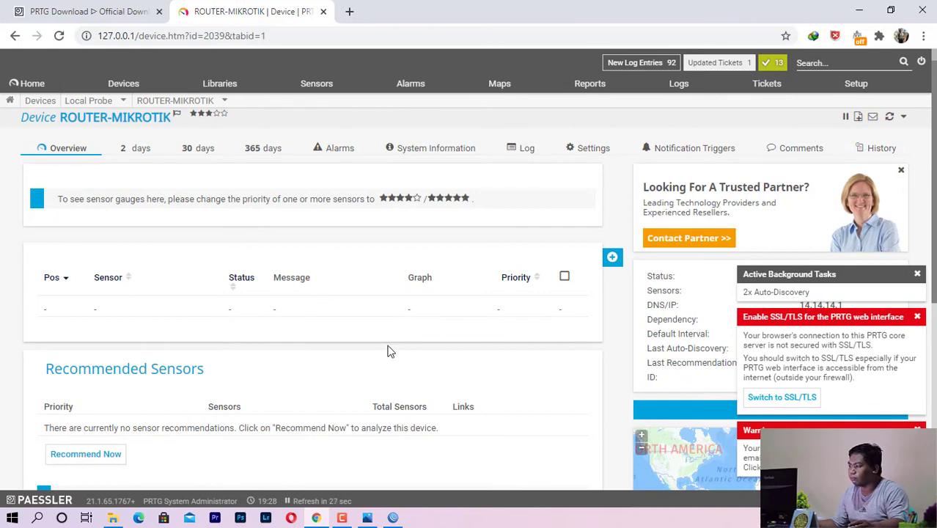
scroll(324, 324, down, 3)
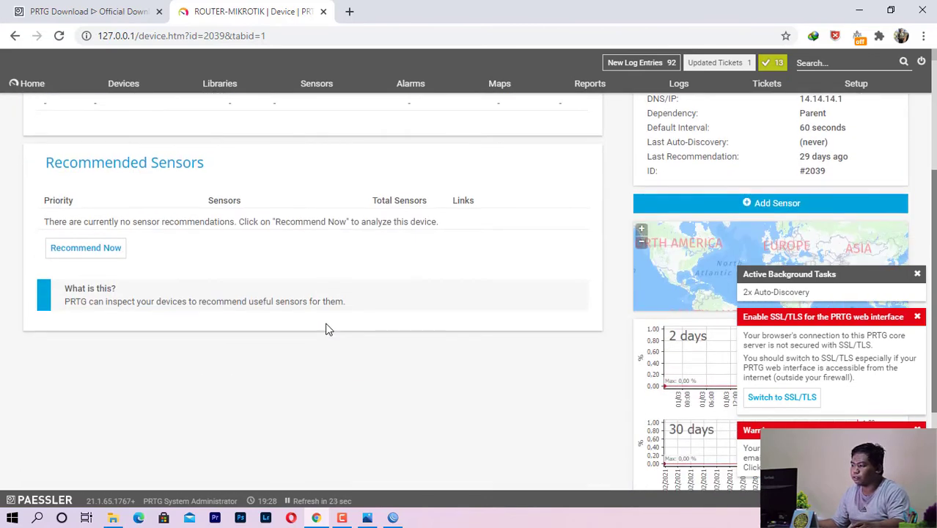
scroll(327, 329, up, 3)
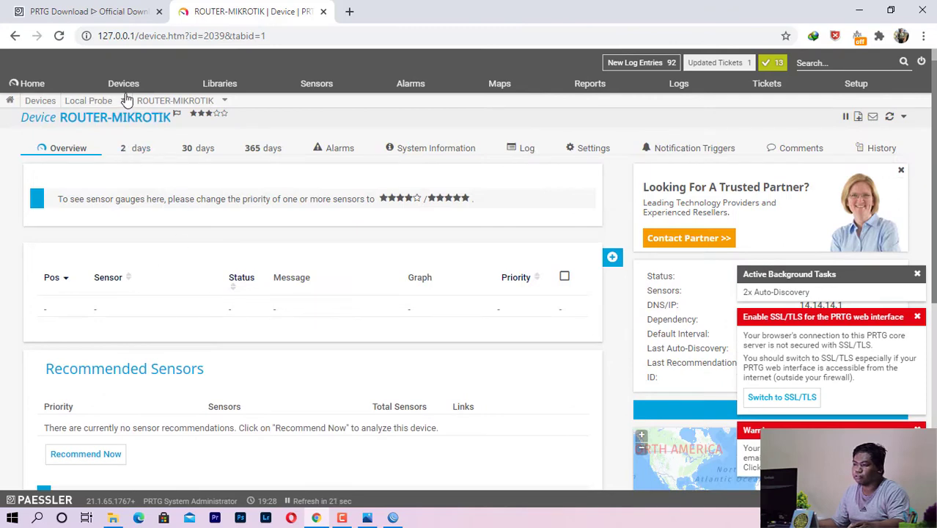
Return to the tree of all devices and go to the ROUTER-MIKROTIK entry under Local Probe
mouse_move(127, 90)
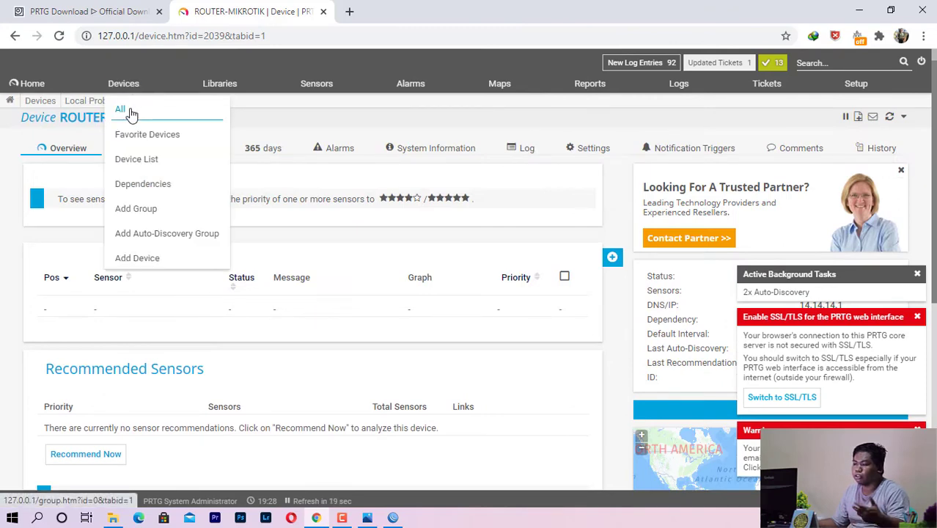
click(131, 114)
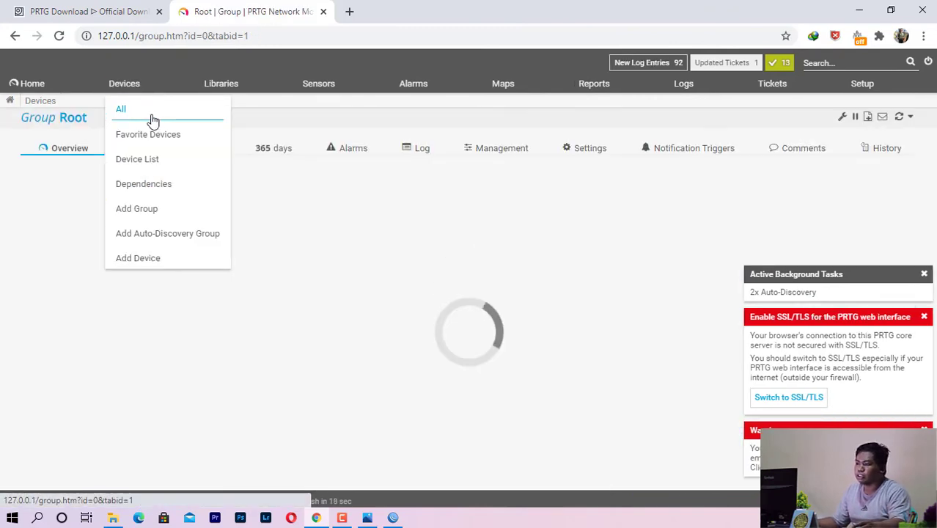
scroll(176, 403, down, 5)
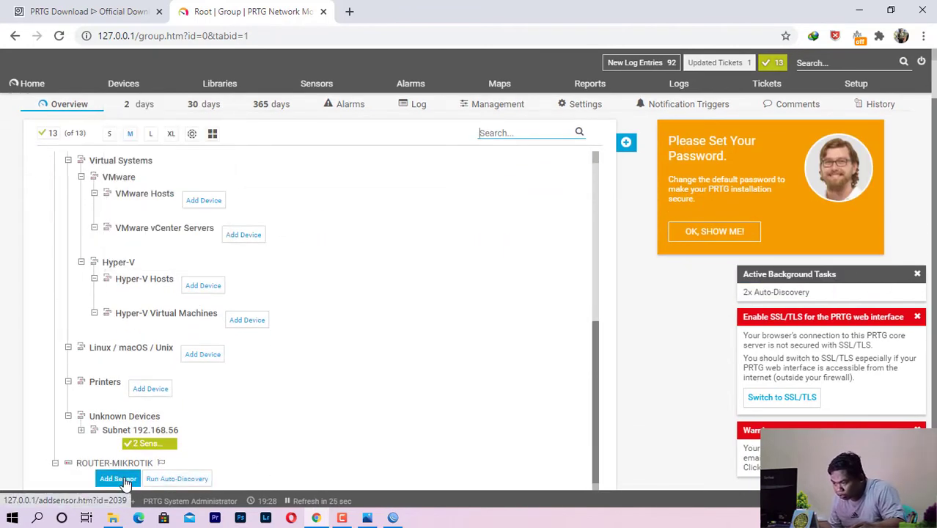
Run auto-discovery on the ROUTER-MIKROTIK device and check the sensors created under it in the device tree
click(203, 478)
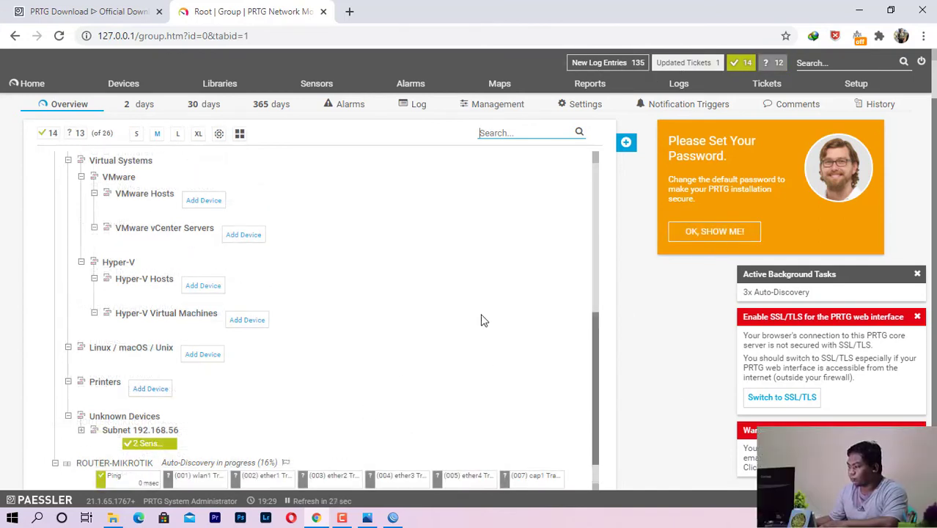
scroll(481, 320, down, 1)
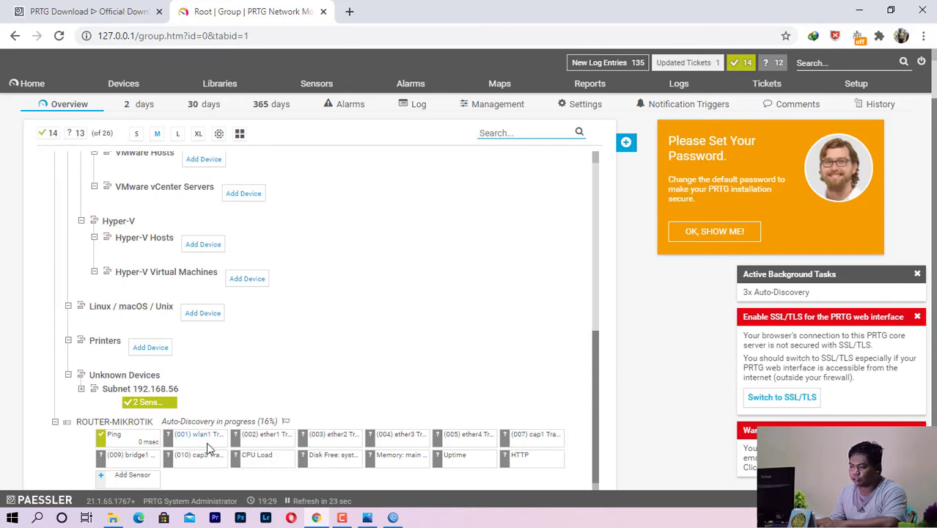
mouse_move(176, 440)
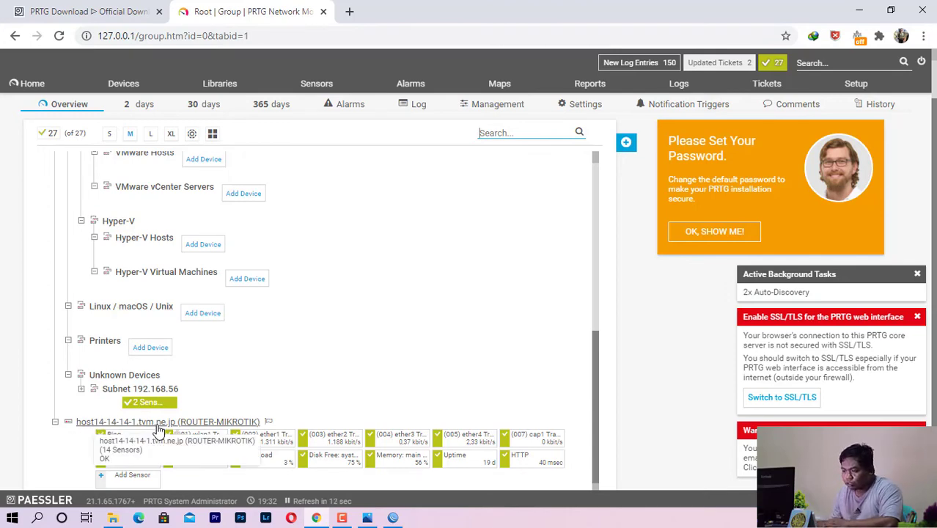
mouse_move(176, 436)
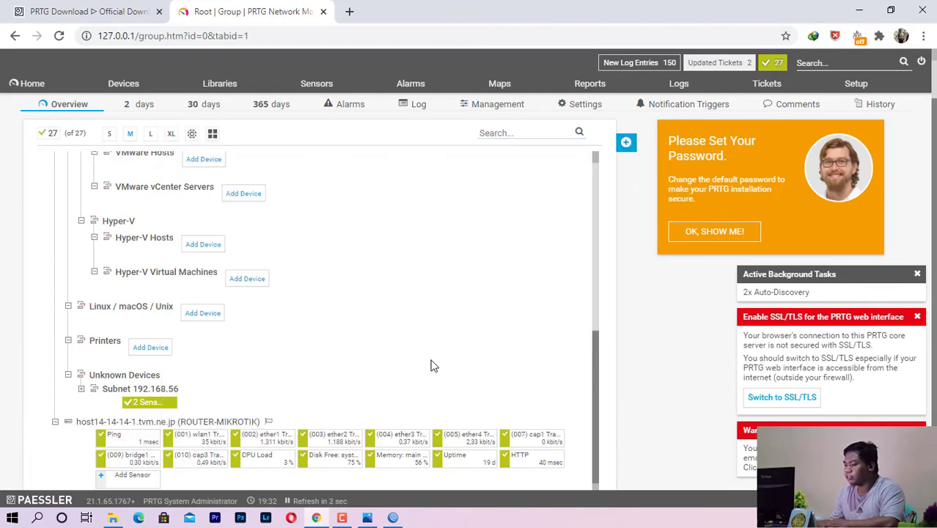
Open the ROUTER-MIKROTIK device and review its sensor list, from Ping and interface traffic to Uptime and HTTP
click(209, 423)
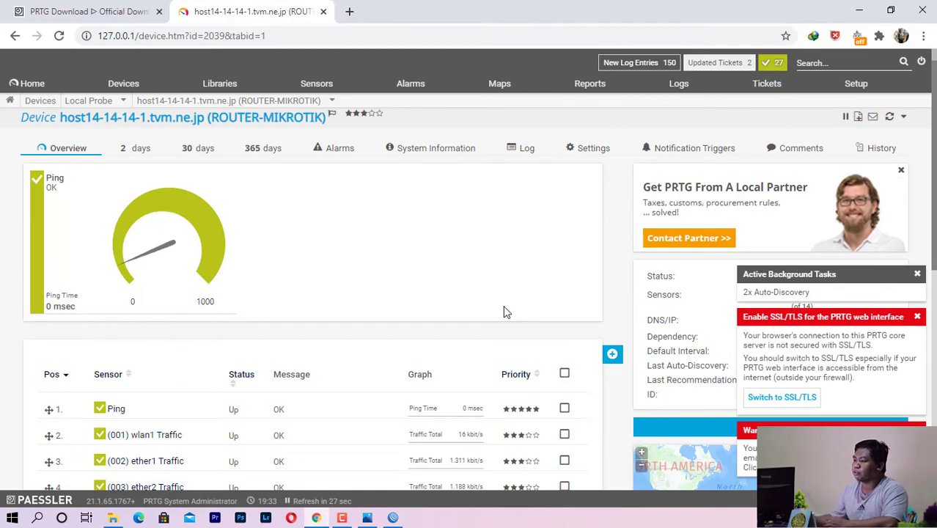
scroll(425, 348, down, 3)
scroll(402, 359, down, 2)
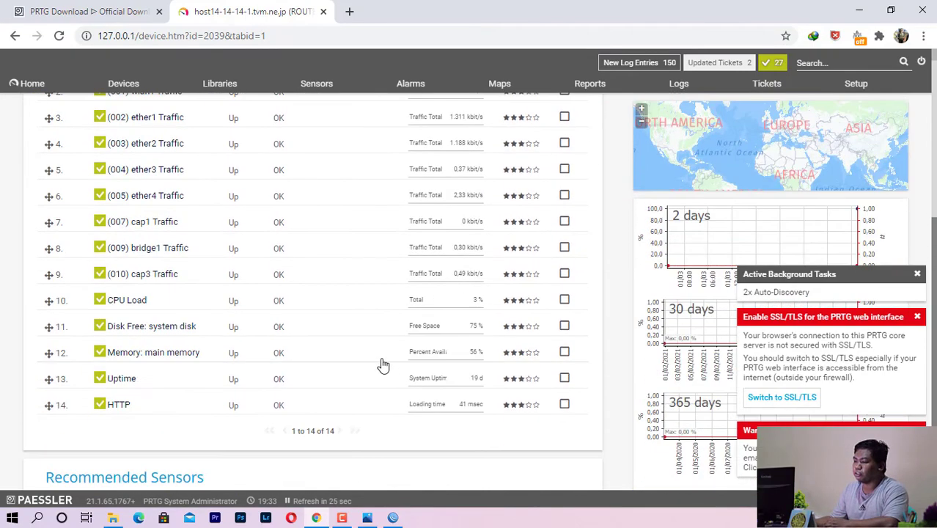
scroll(372, 368, up, 1)
scroll(195, 307, up, 1)
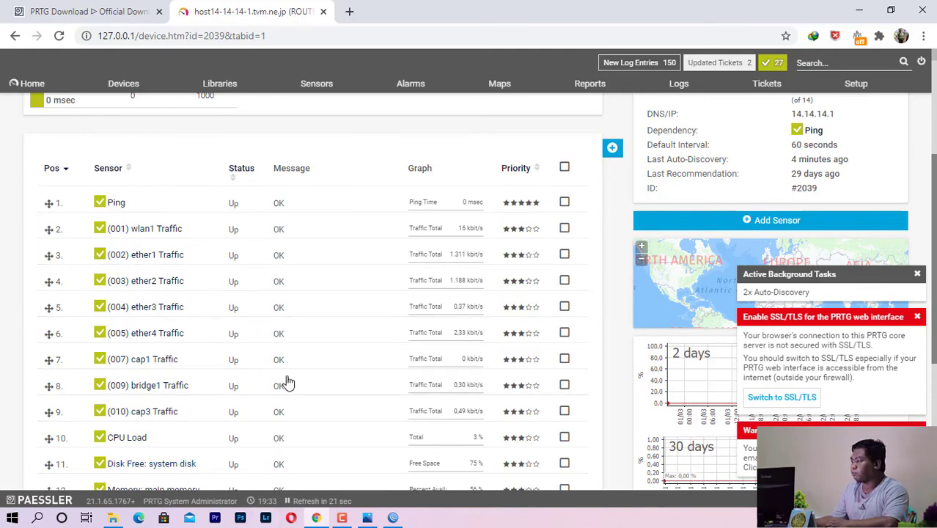
Dismiss the notices covering the device overview and examine its 2-day, 30-day and 365-day graphs and the Ping gauge
click(917, 275)
click(917, 316)
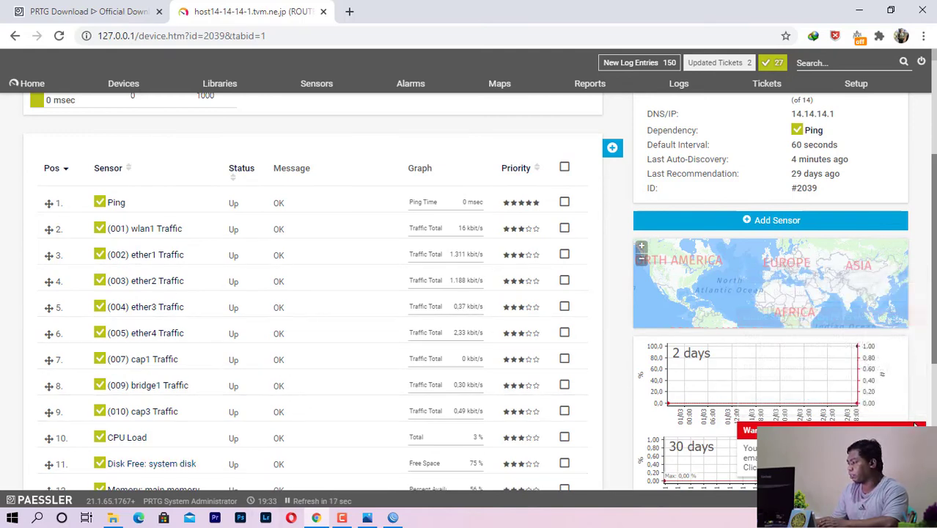
scroll(880, 363, down, 3)
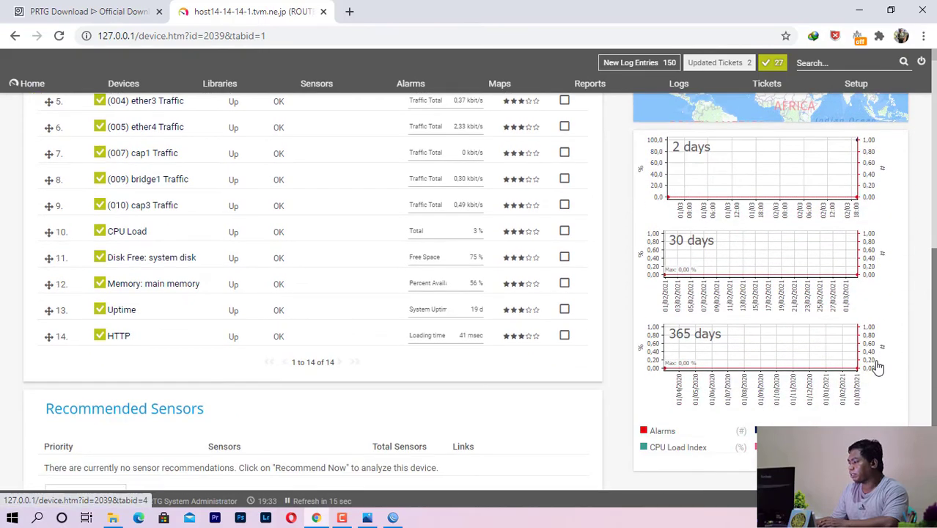
scroll(801, 344, up, 5)
scroll(780, 338, down, 4)
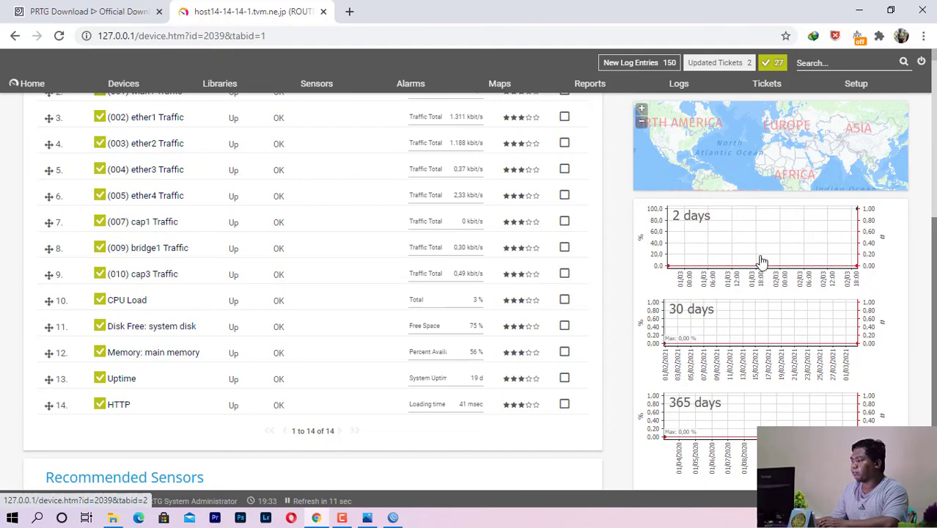
scroll(733, 264, up, 5)
scroll(724, 322, down, 4)
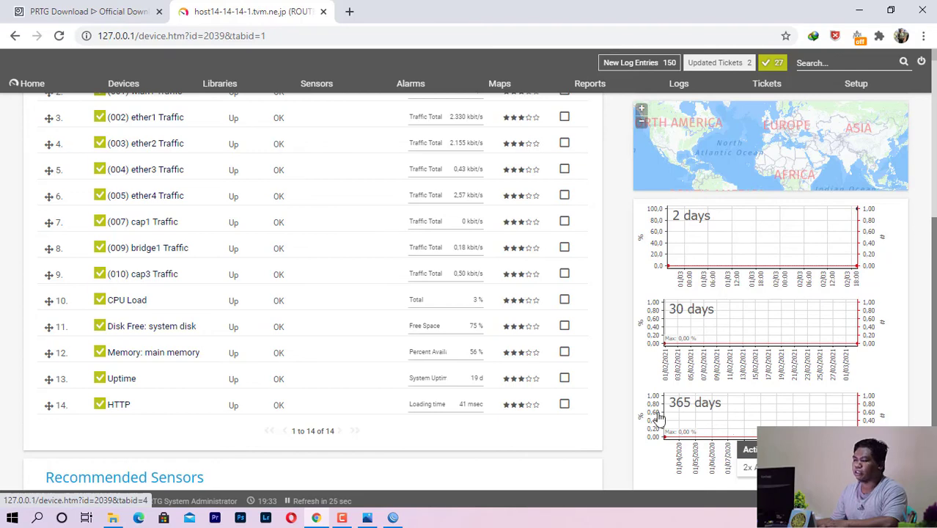
scroll(583, 399, up, 5)
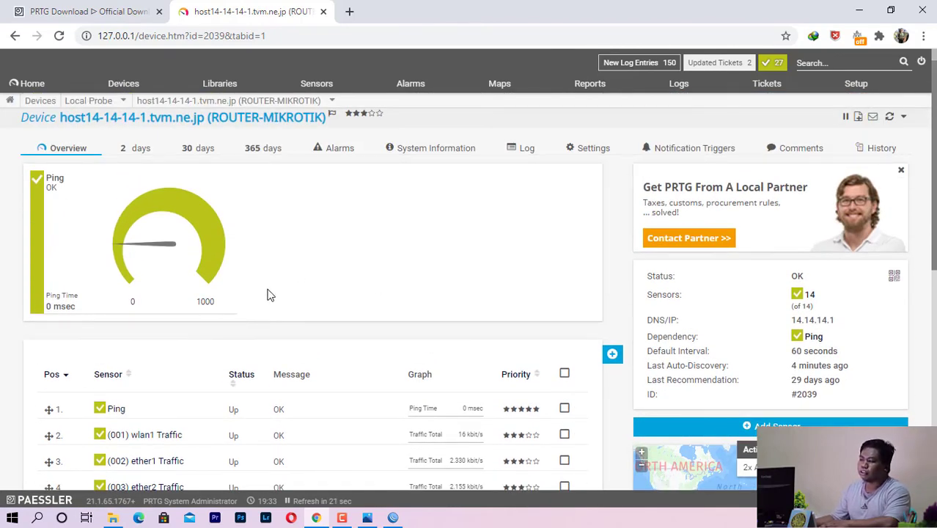
scroll(267, 295, down, 2)
scroll(184, 312, up, 2)
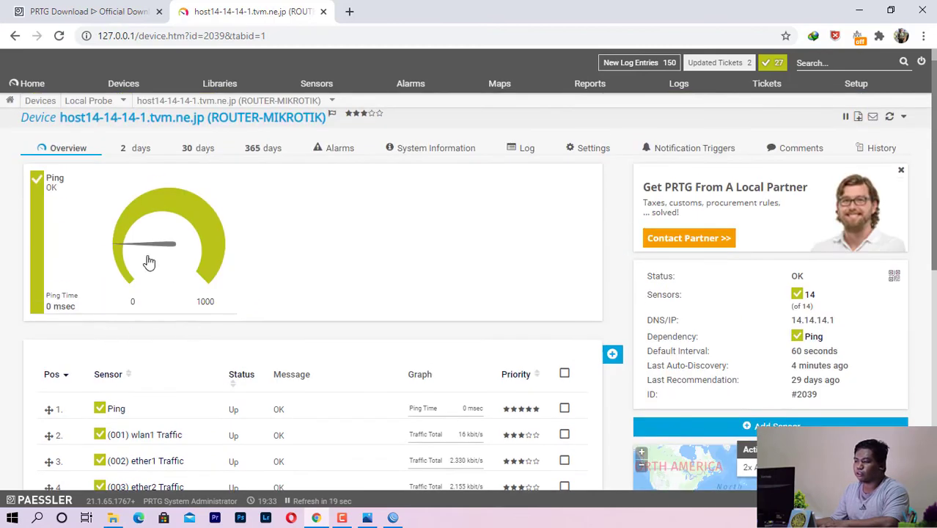
Open the router's 2-day history and look through the individual sensor charts down to the data table
click(133, 153)
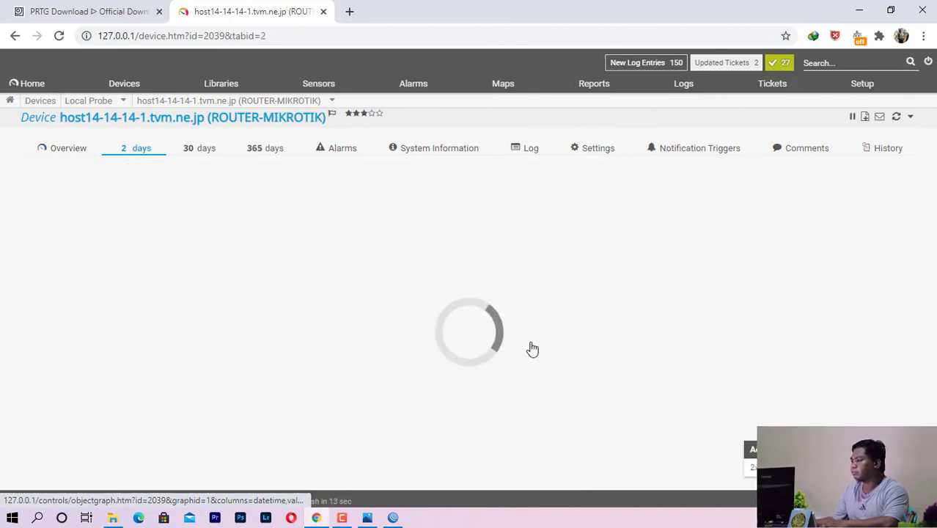
scroll(535, 350, down, 2)
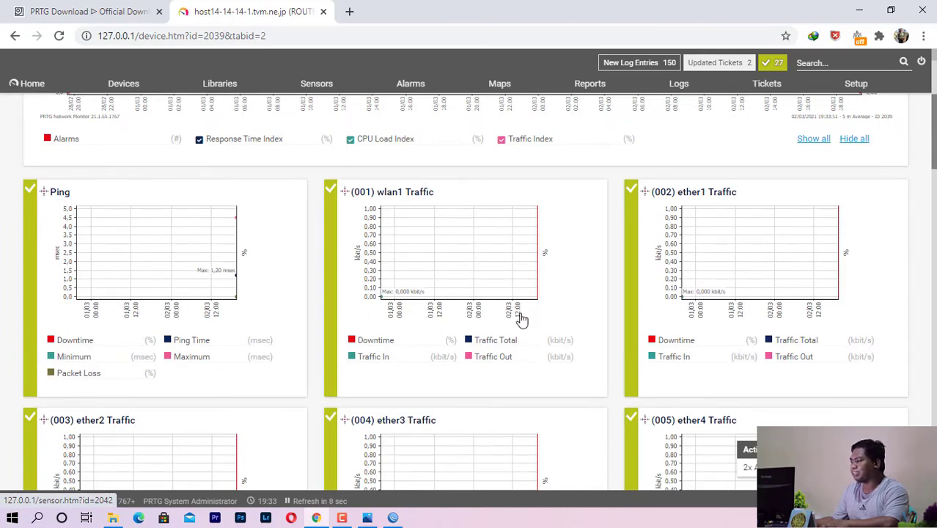
scroll(702, 321, down, 5)
scroll(680, 395, down, 9)
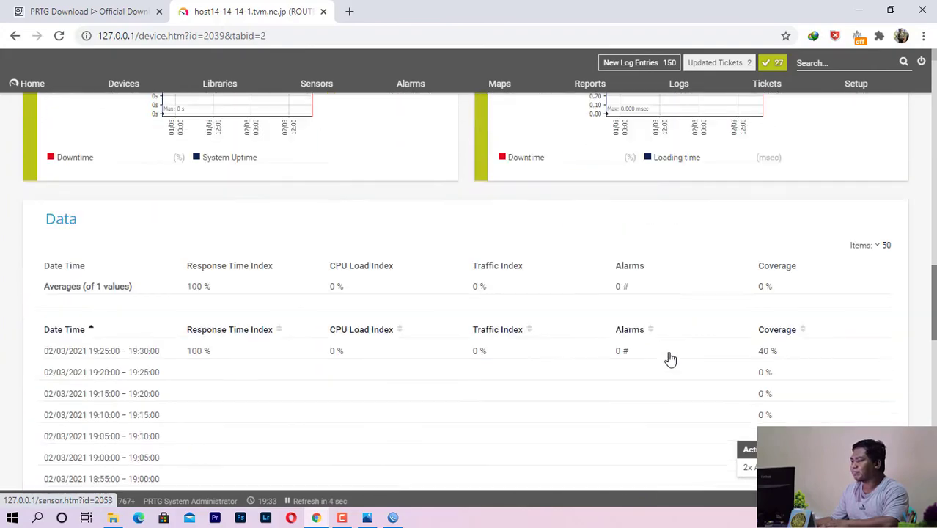
scroll(670, 359, up, 9)
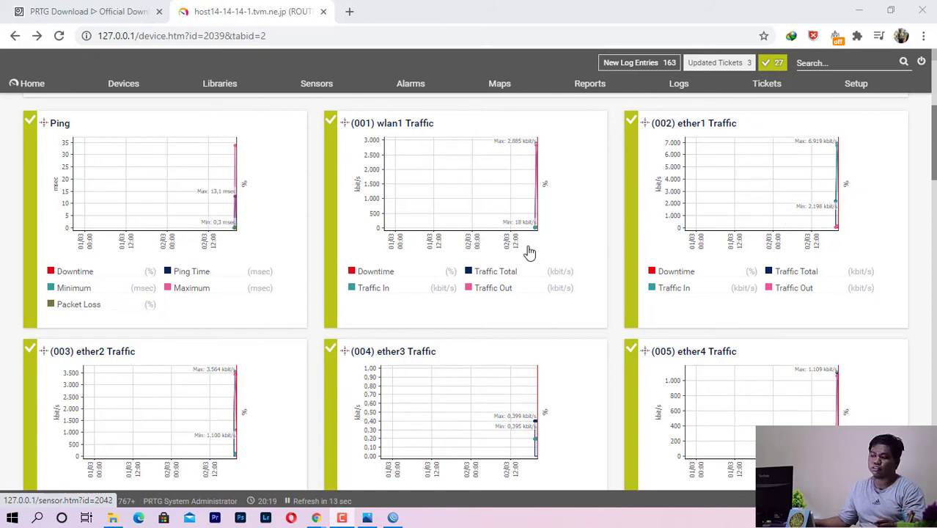
Examine the updated 2-day index graph and the charts for interface traffic, CPU load, disk, memory, uptime and HTTP
scroll(523, 252, up, 4)
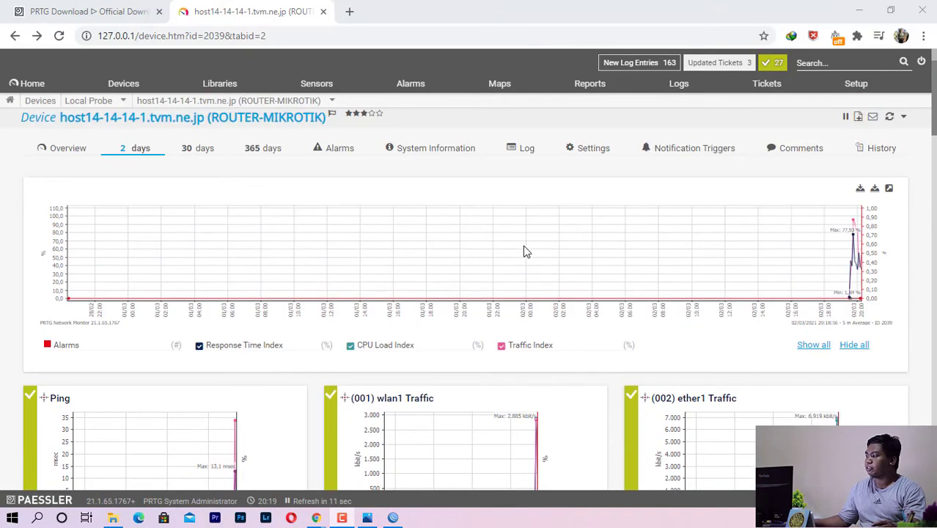
scroll(525, 251, down, 4)
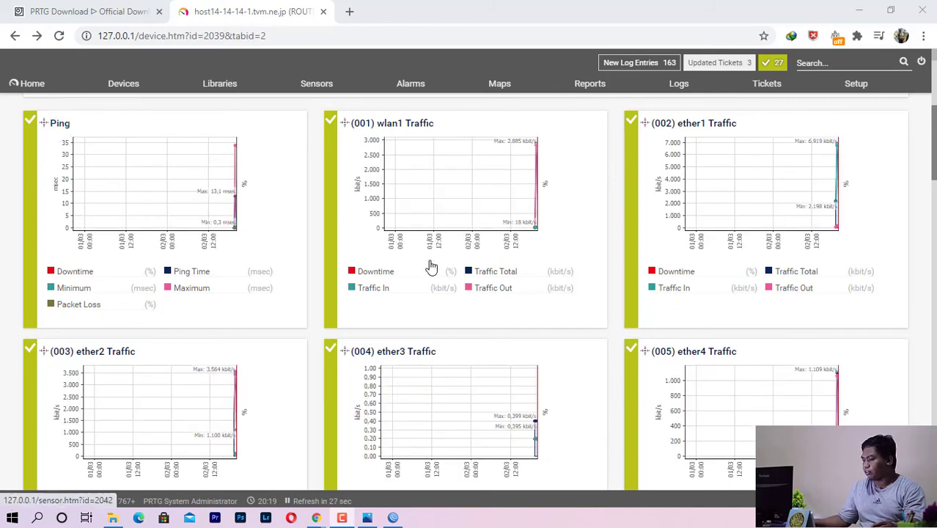
scroll(513, 305, down, 3)
scroll(542, 390, down, 2)
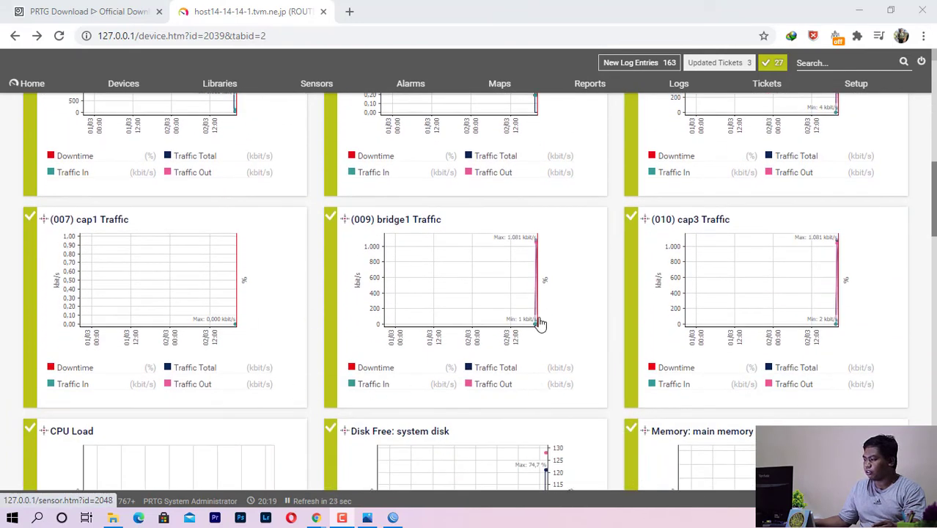
scroll(592, 335, down, 7)
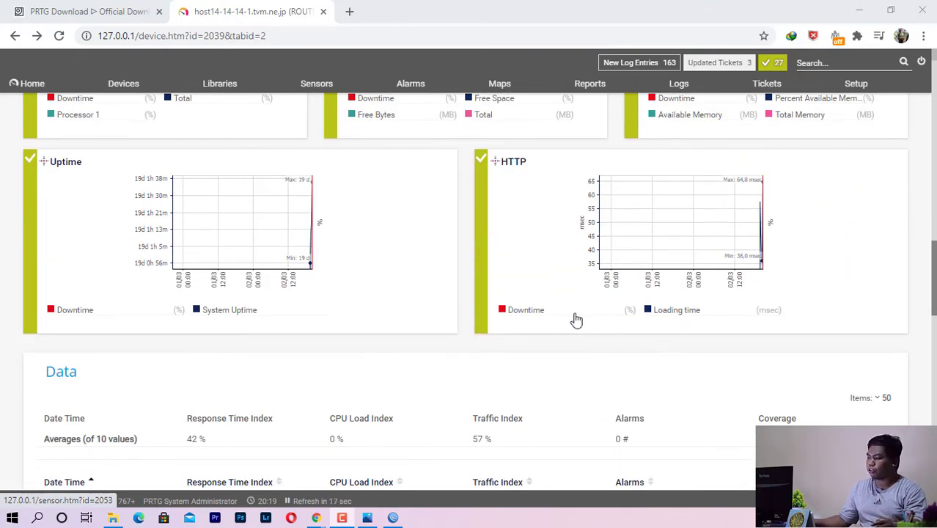
scroll(728, 268, up, 10)
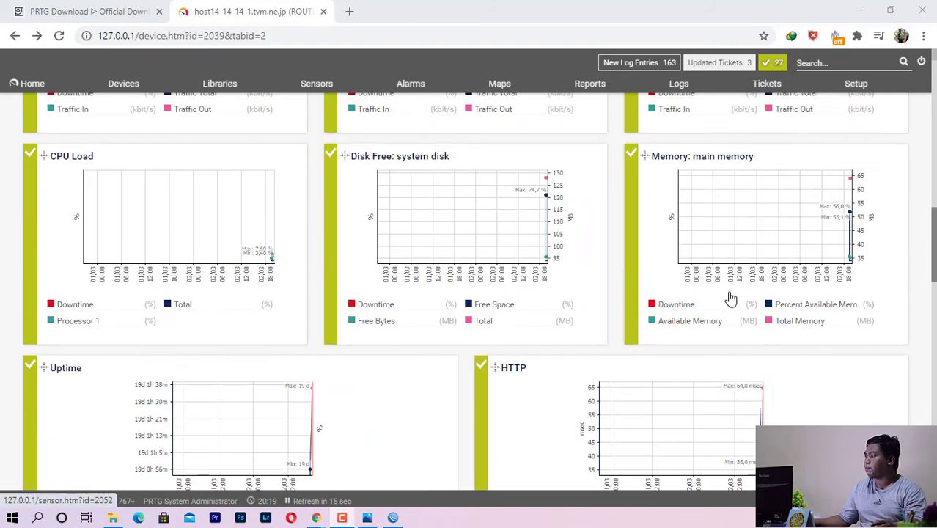
scroll(730, 297, up, 3)
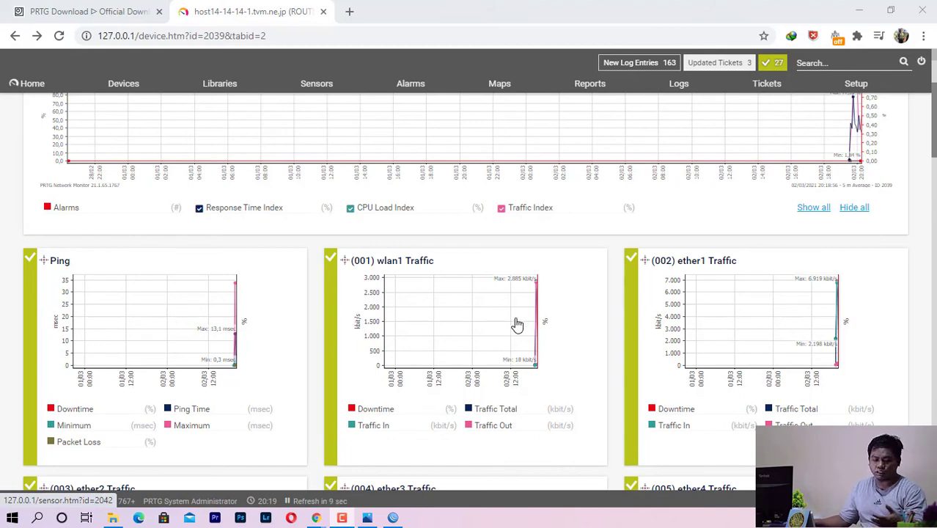
scroll(736, 331, down, 2)
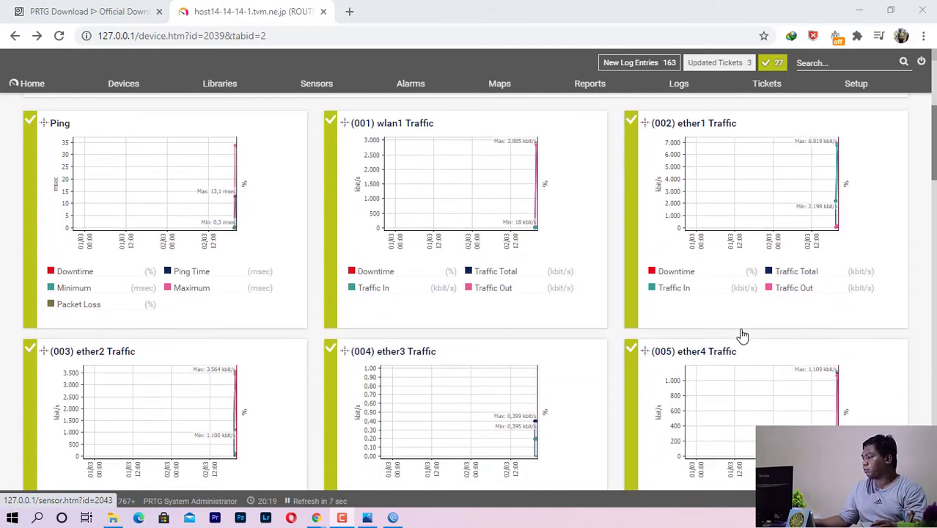
scroll(733, 346, up, 1)
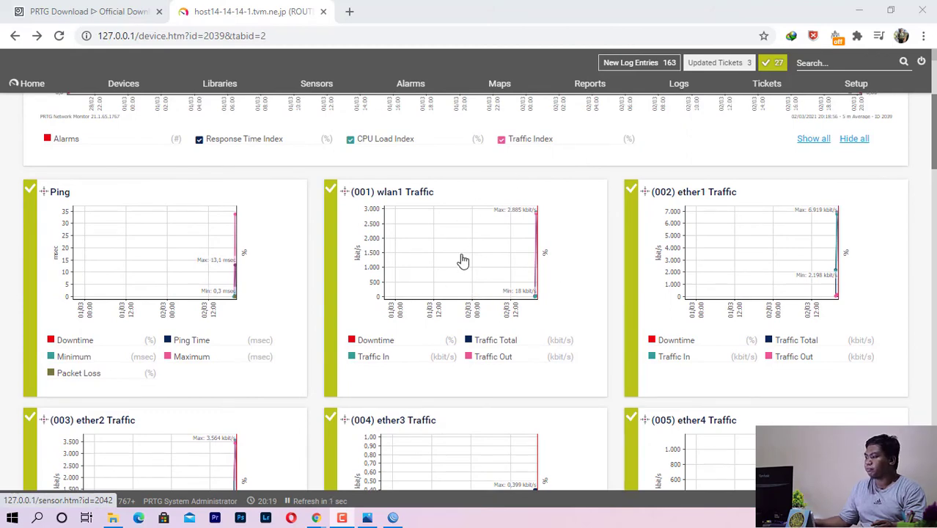
Open the (001) wlan1 Traffic sensor and review its traffic gauges, channel table and status details
click(403, 196)
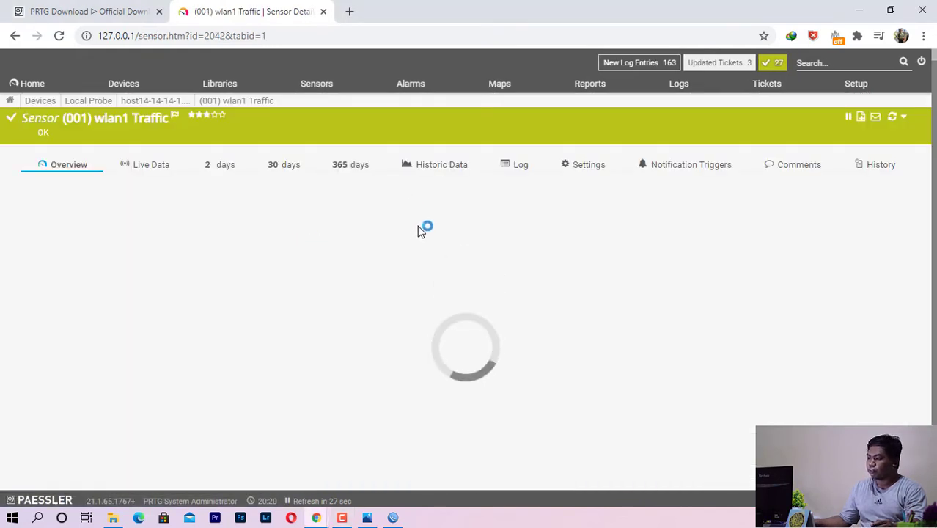
scroll(449, 251, down, 3)
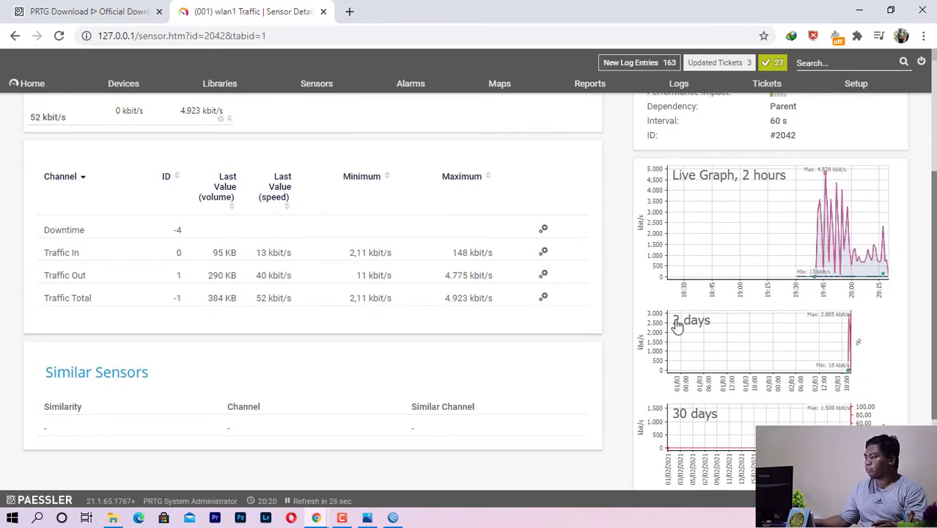
scroll(677, 324, up, 2)
scroll(410, 293, down, 2)
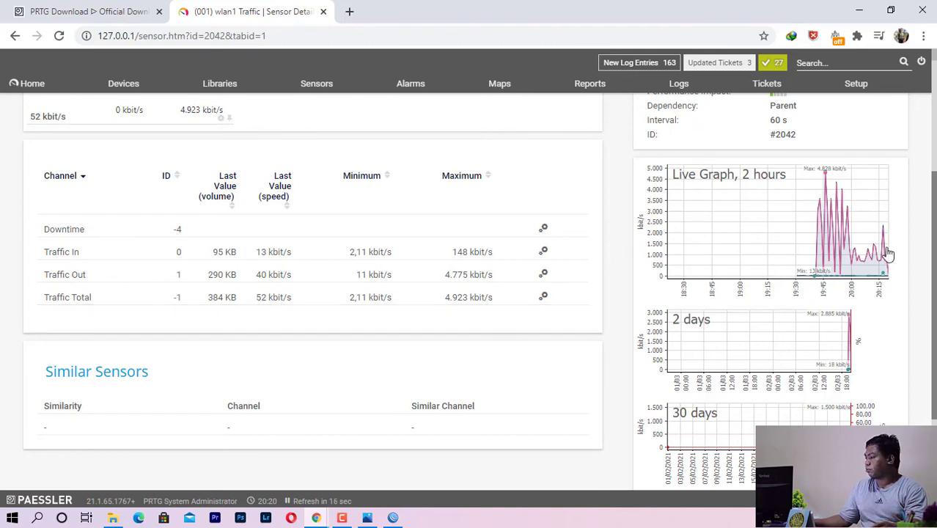
scroll(745, 216, up, 2)
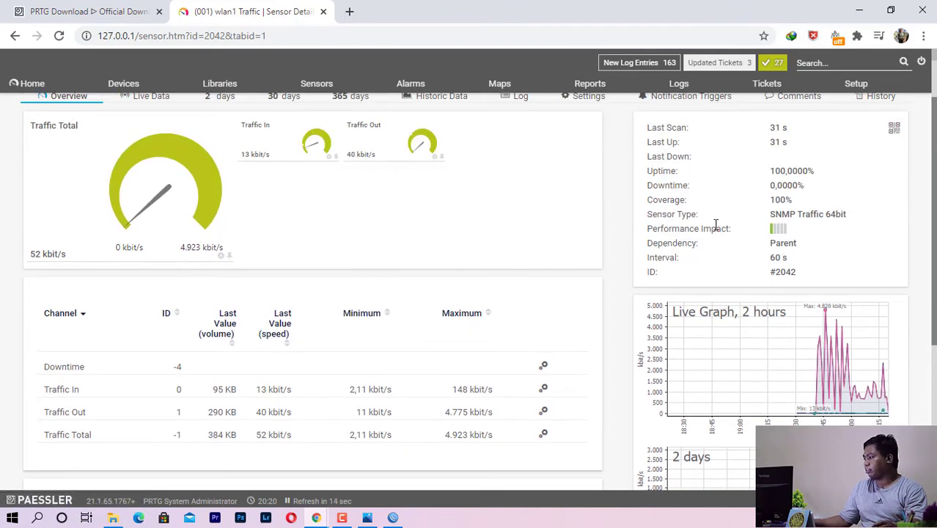
scroll(747, 312, up, 1)
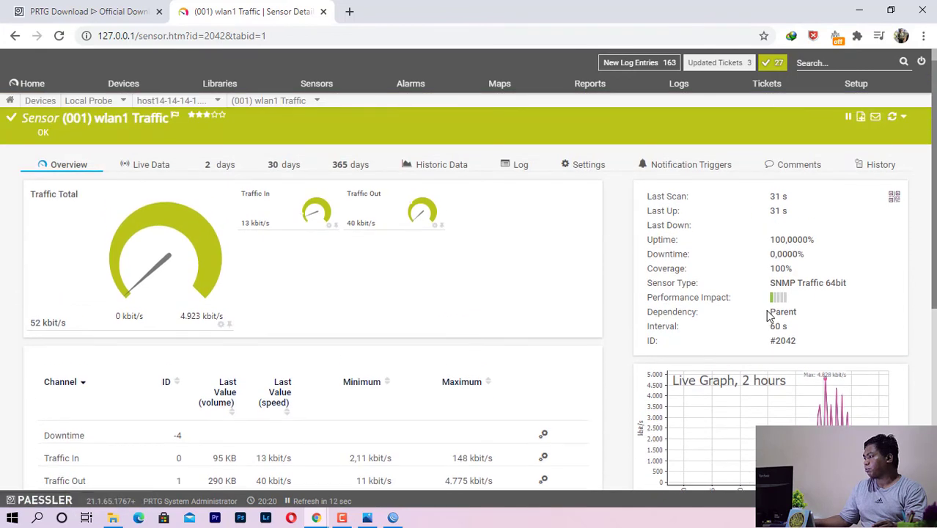
Compare the wlan1 Traffic sensor's live 2-hour graph with its 2-day, 30-day and 365-day graphs
scroll(768, 315, down, 2)
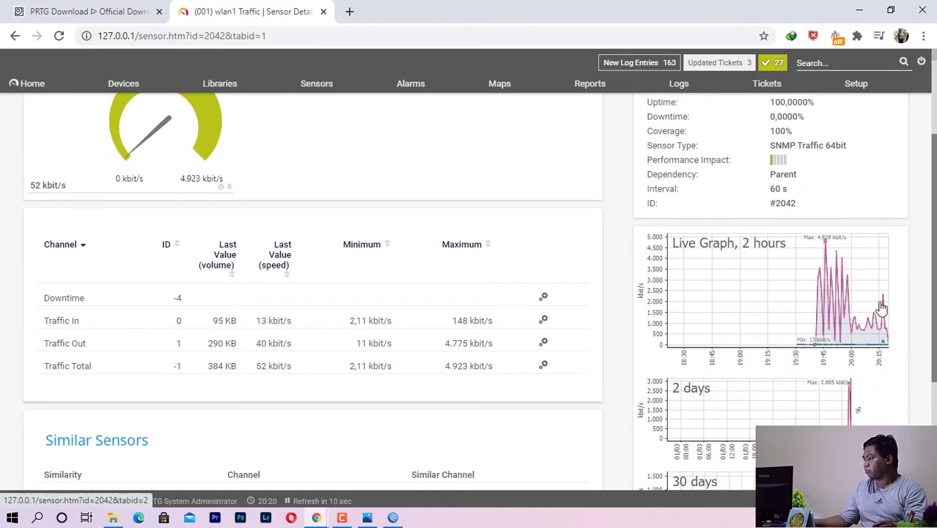
scroll(894, 394, down, 2)
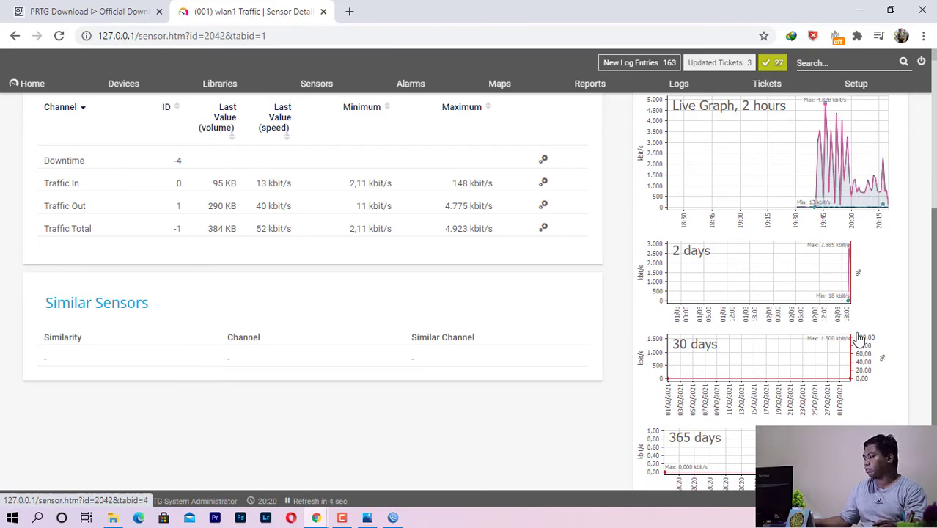
scroll(859, 338, down, 1)
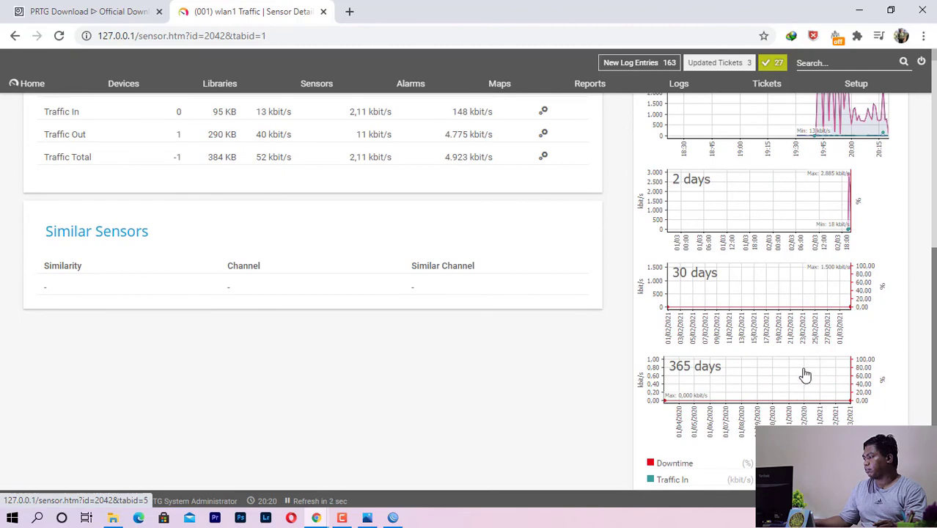
scroll(805, 374, up, 3)
scroll(804, 366, down, 2)
scroll(785, 337, up, 2)
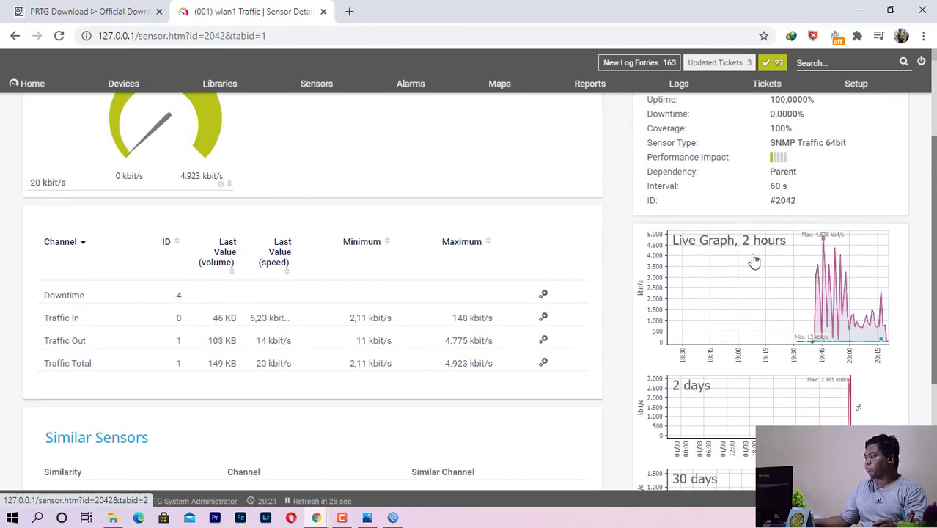
scroll(775, 336, down, 1)
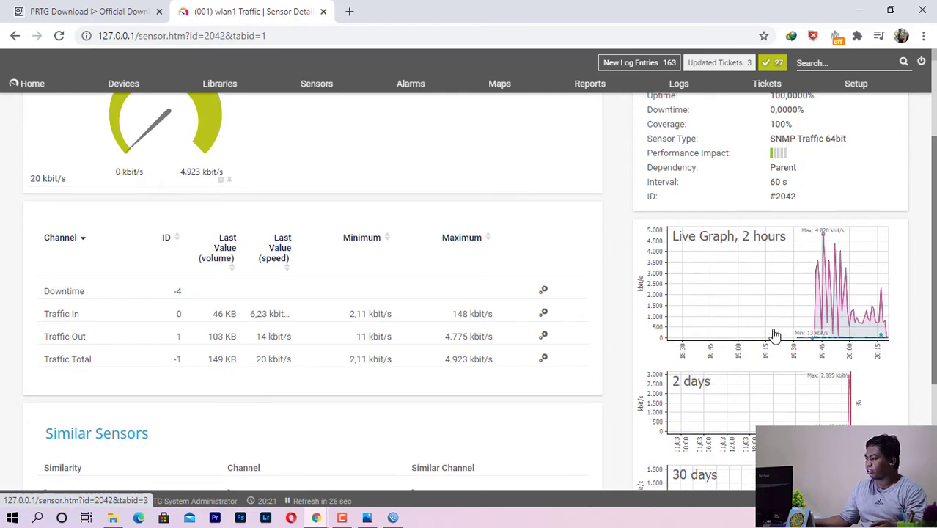
scroll(774, 336, down, 2)
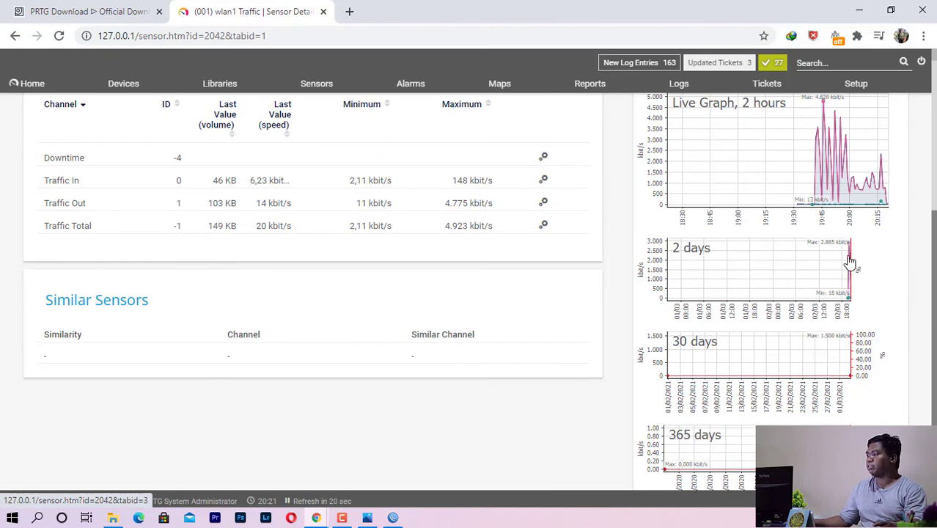
scroll(595, 291, up, 2)
scroll(593, 287, up, 2)
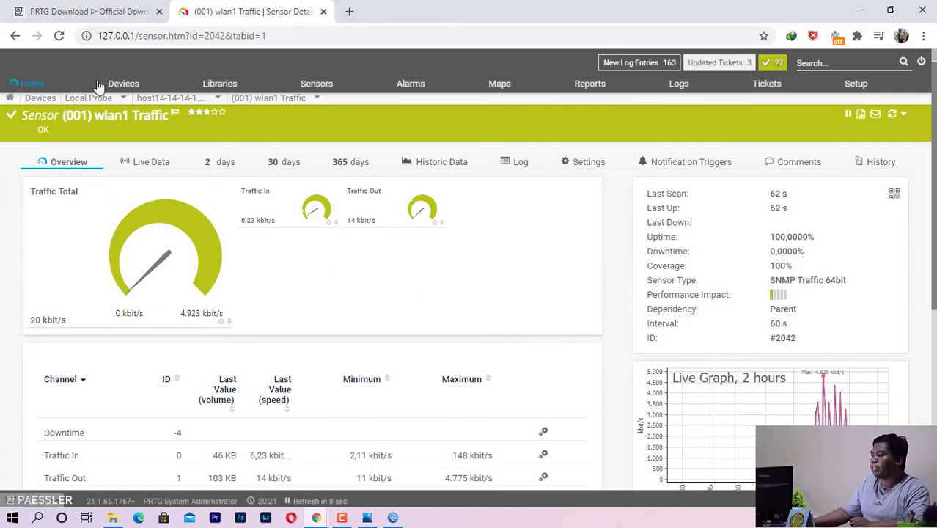
Return to the router's device page and check its sensors with alarms before going back to the 2-day graphs
click(13, 38)
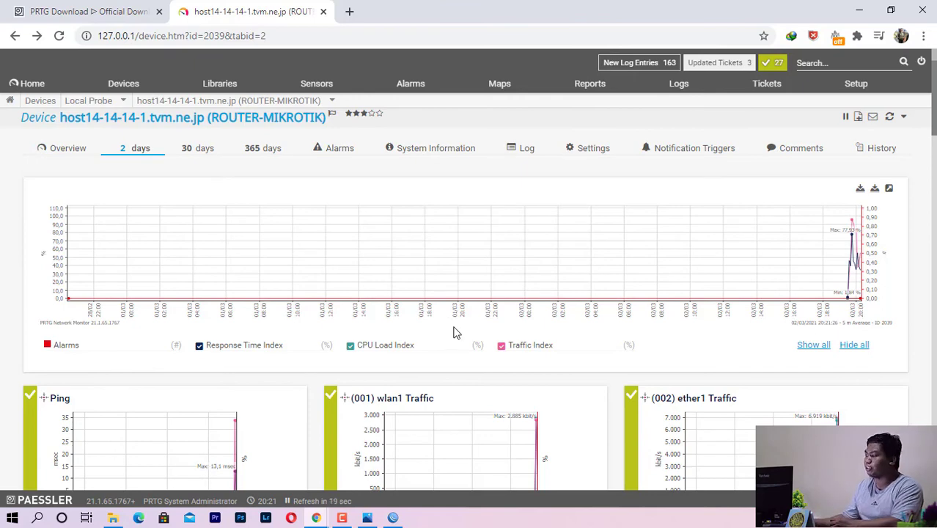
click(334, 150)
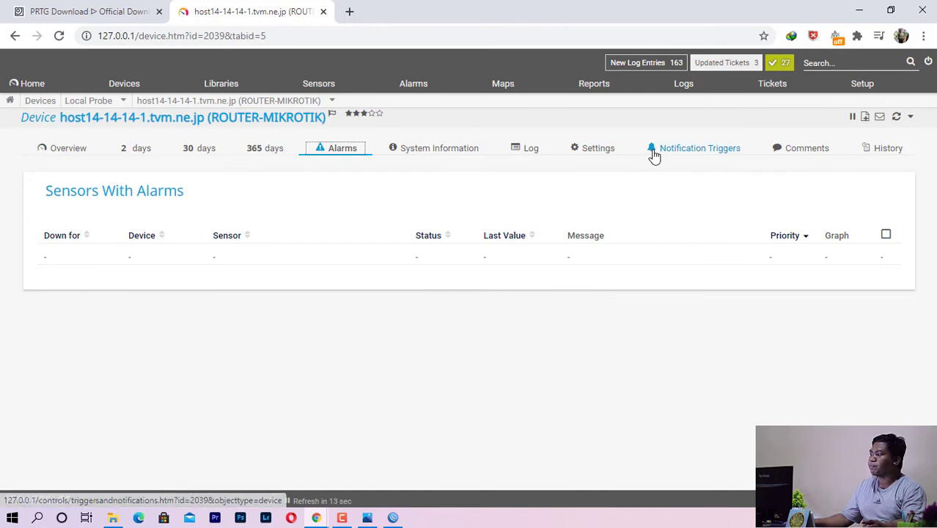
click(126, 150)
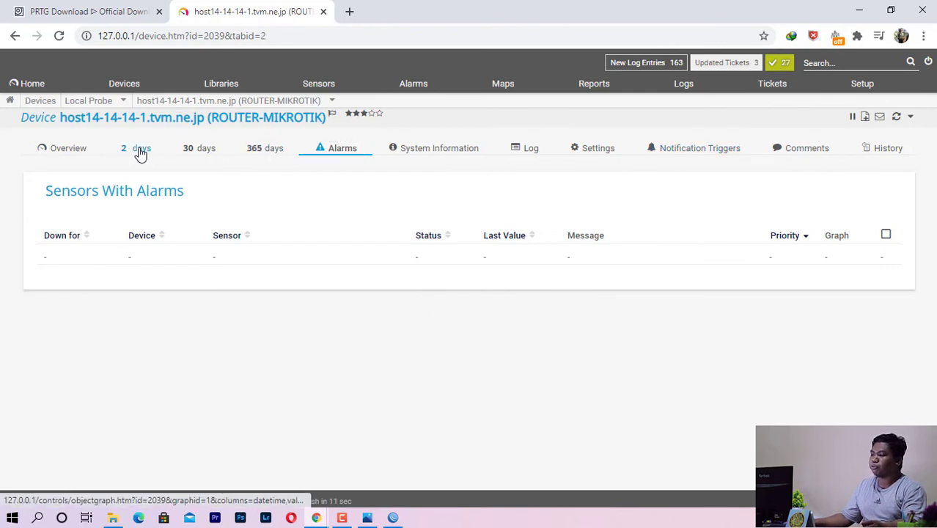